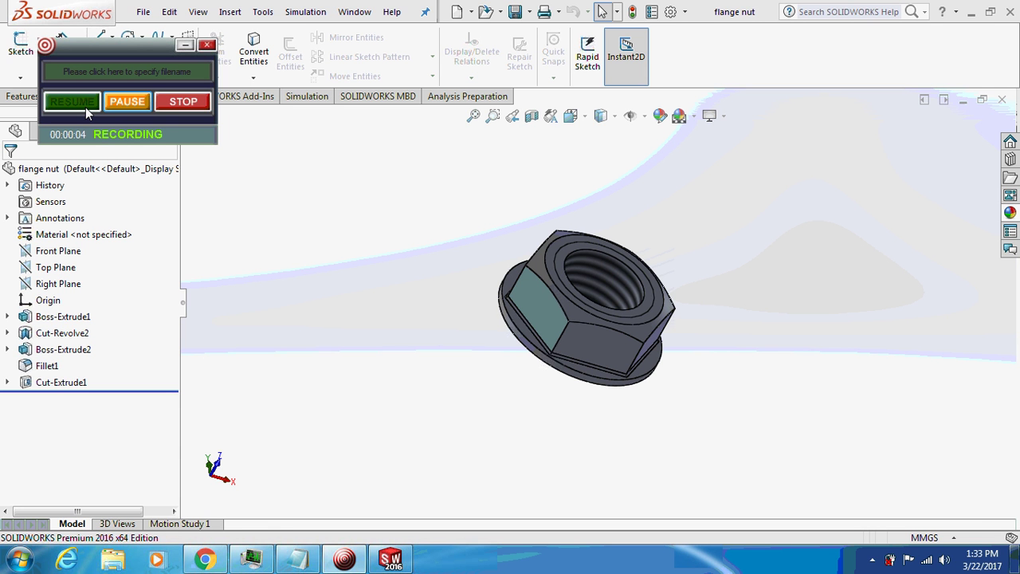
Orbit the reference nut and inspect its flange's circular edge
click(183, 46)
mouse_move(457, 290)
middle_down()
mouse_move(481, 333)
mouse_move(416, 325)
mouse_move(438, 295)
mouse_move(468, 285)
middle_up()
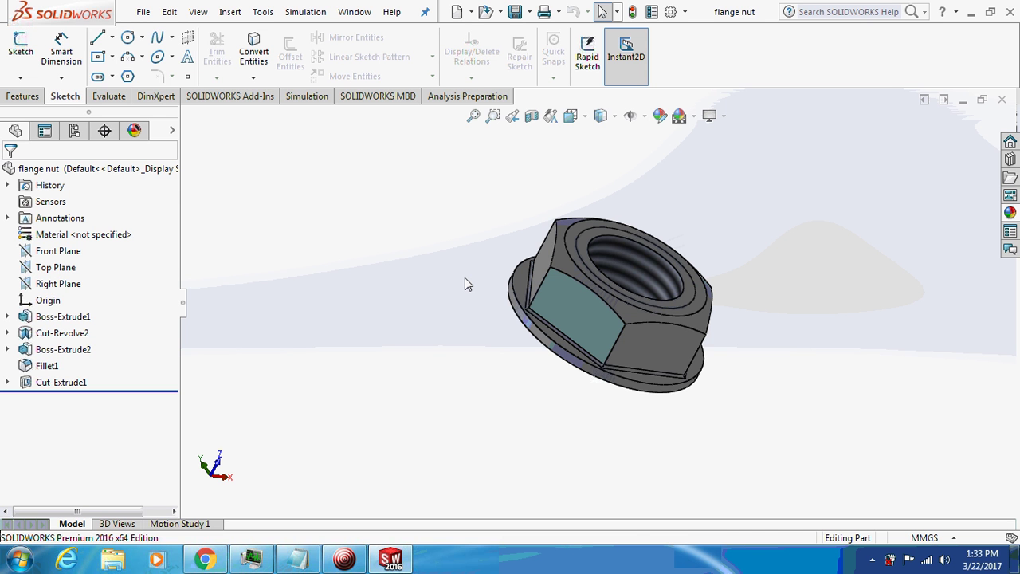
click(510, 275)
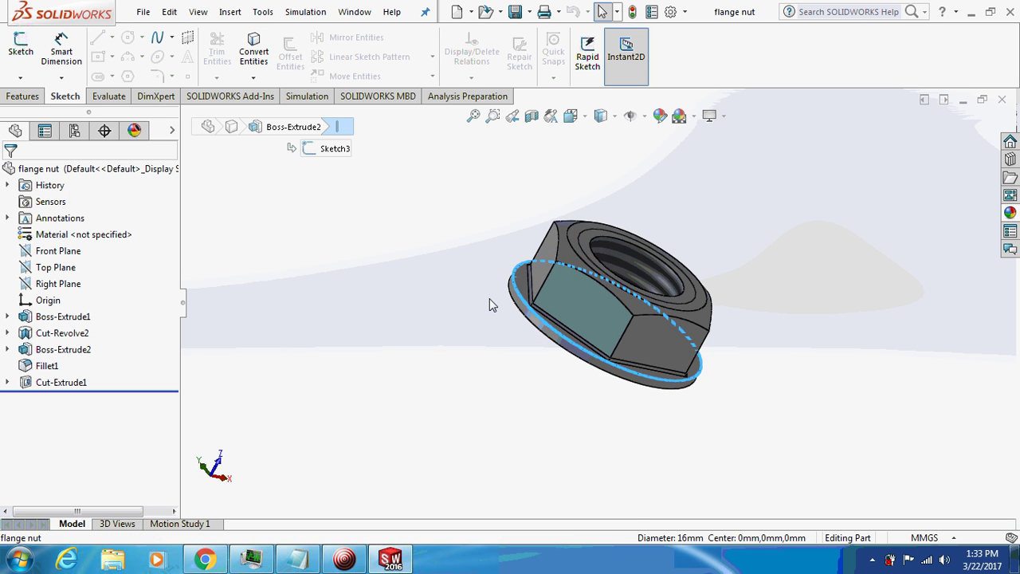
click(444, 309)
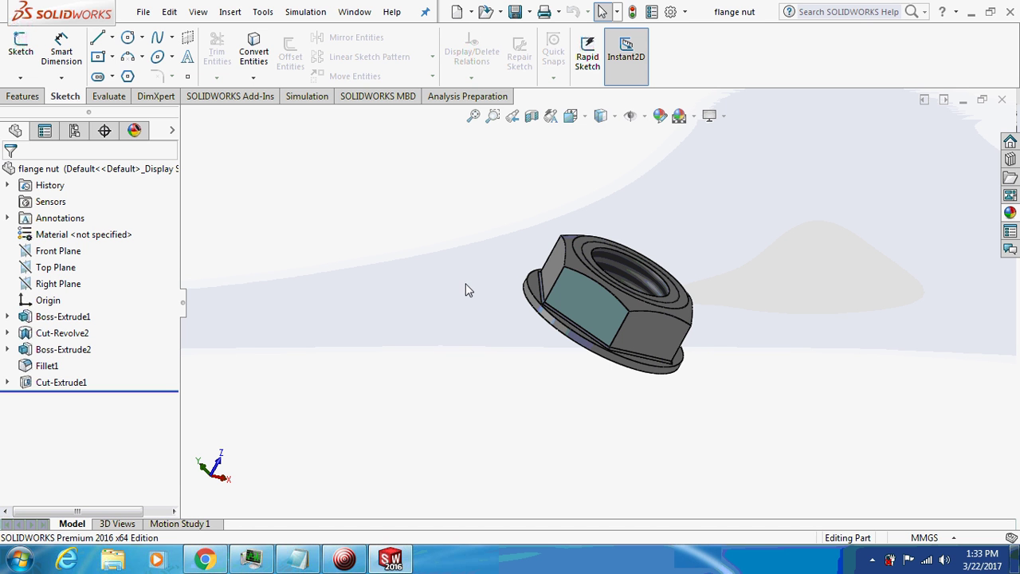
Create a new blank part document
click(169, 12)
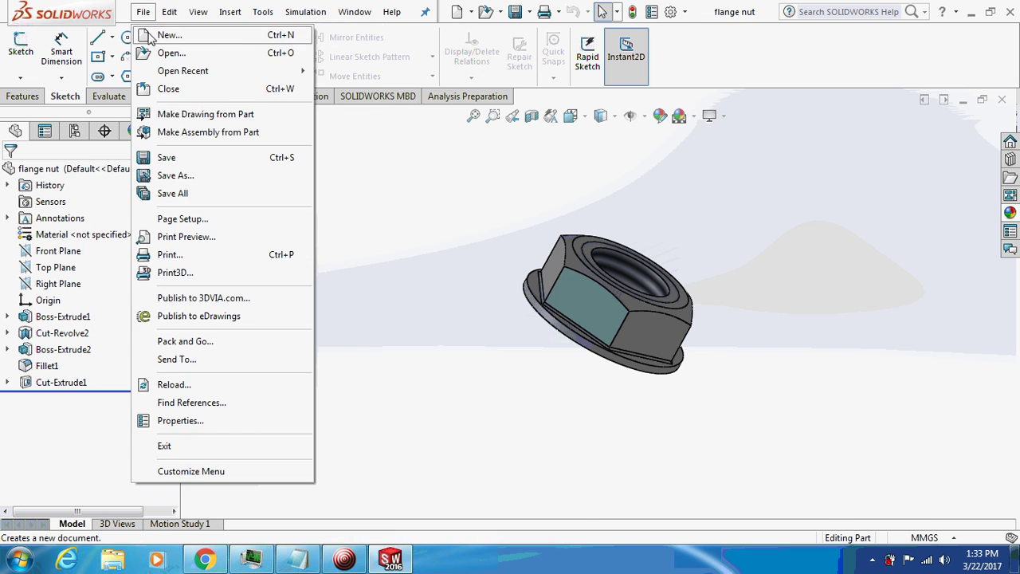
click(163, 33)
click(589, 405)
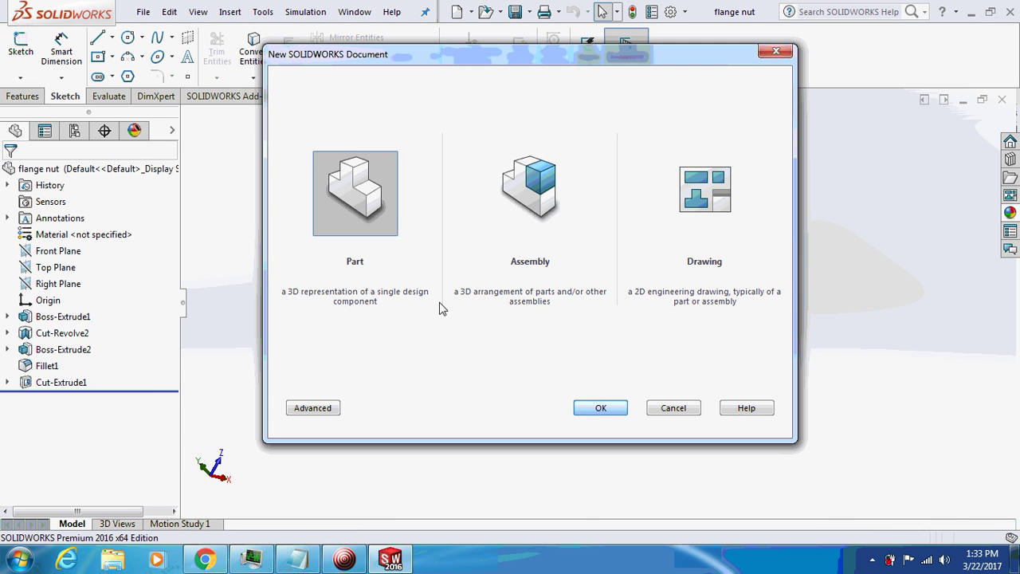
Sketch a six-sided polygon centred on the origin on the Front Plane
click(72, 250)
click(21, 48)
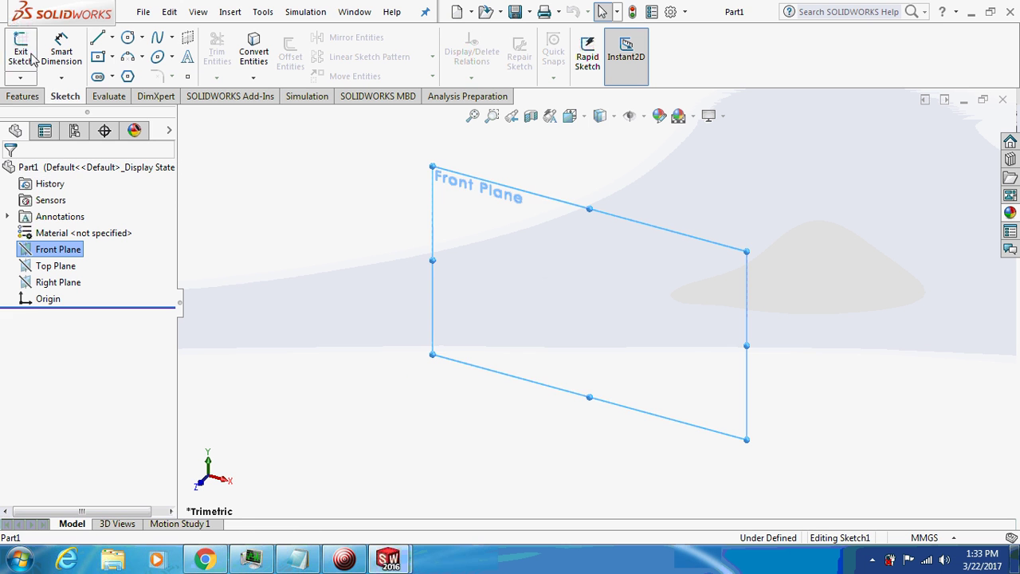
click(127, 77)
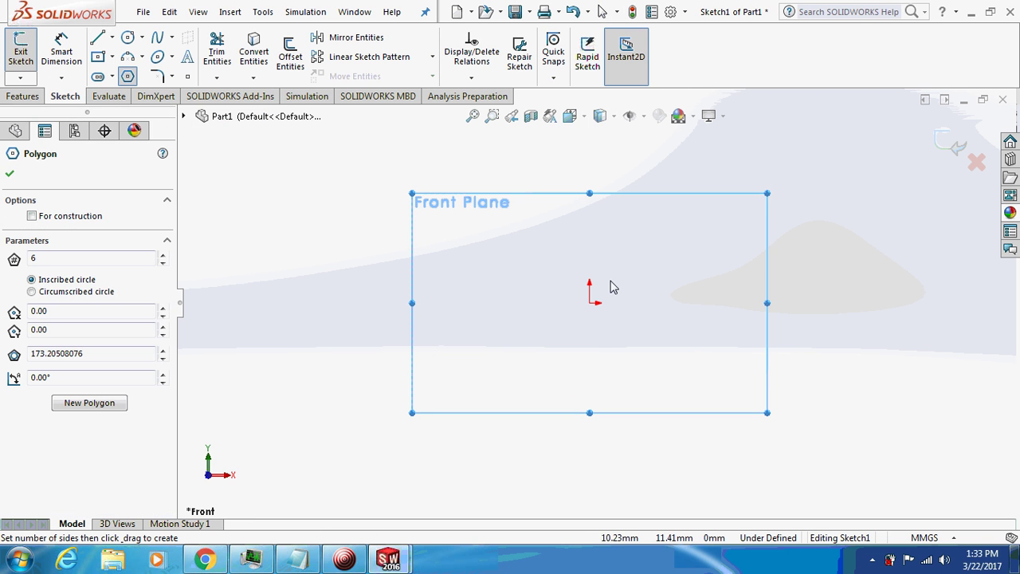
click(590, 302)
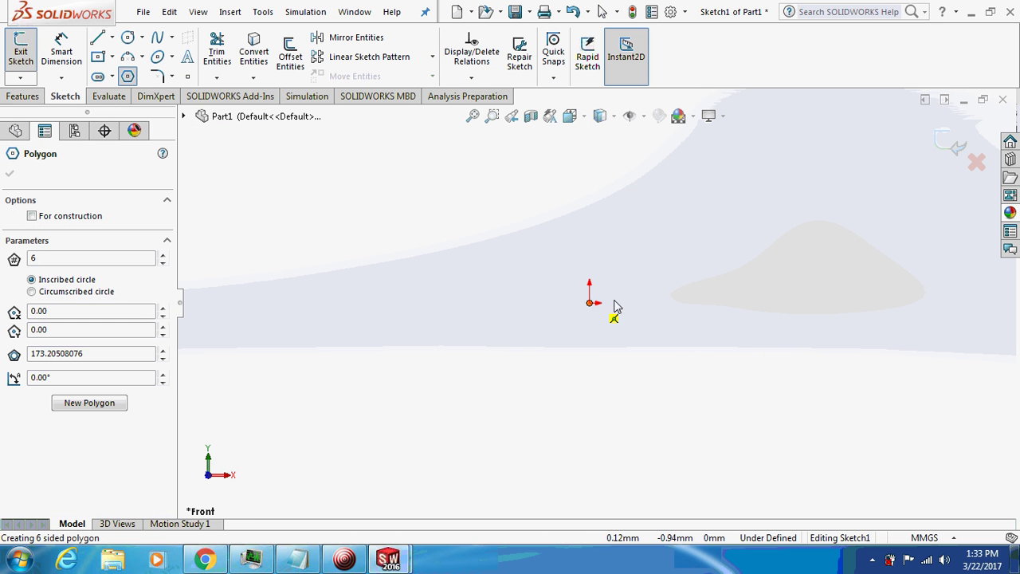
click(717, 302)
Dimension the hexagon 13 mm across flats
click(61, 52)
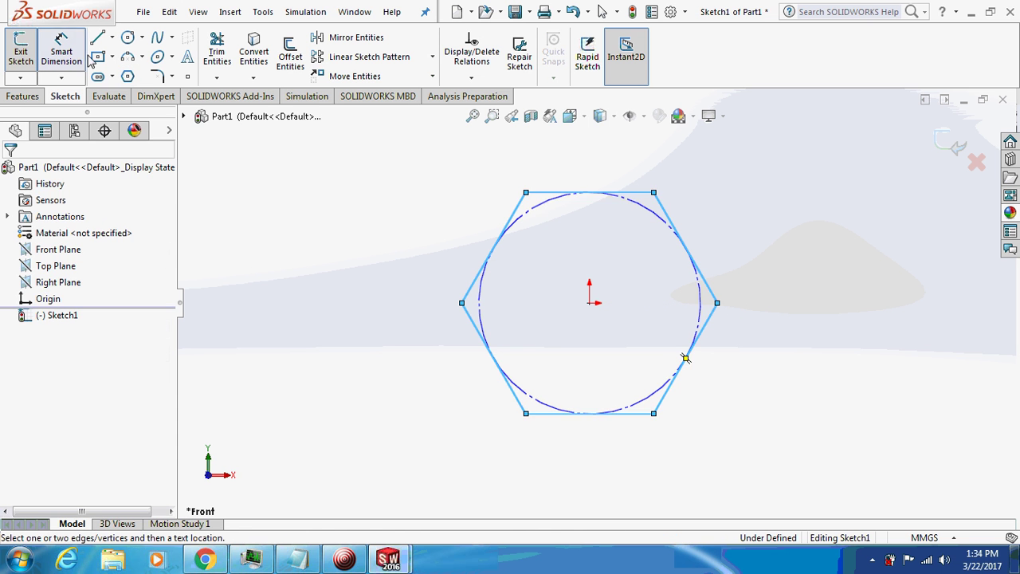
click(588, 193)
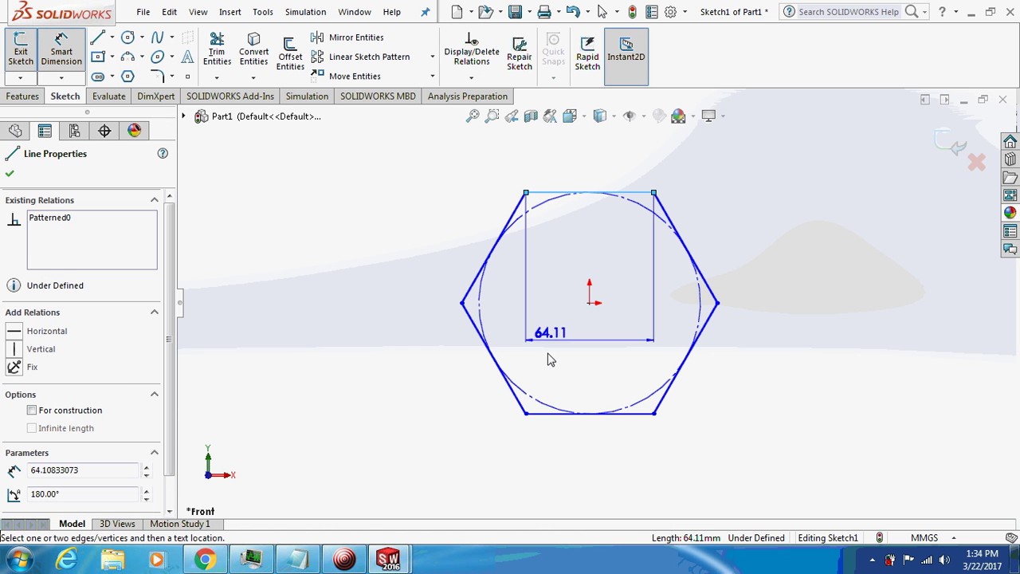
click(557, 413)
click(404, 399)
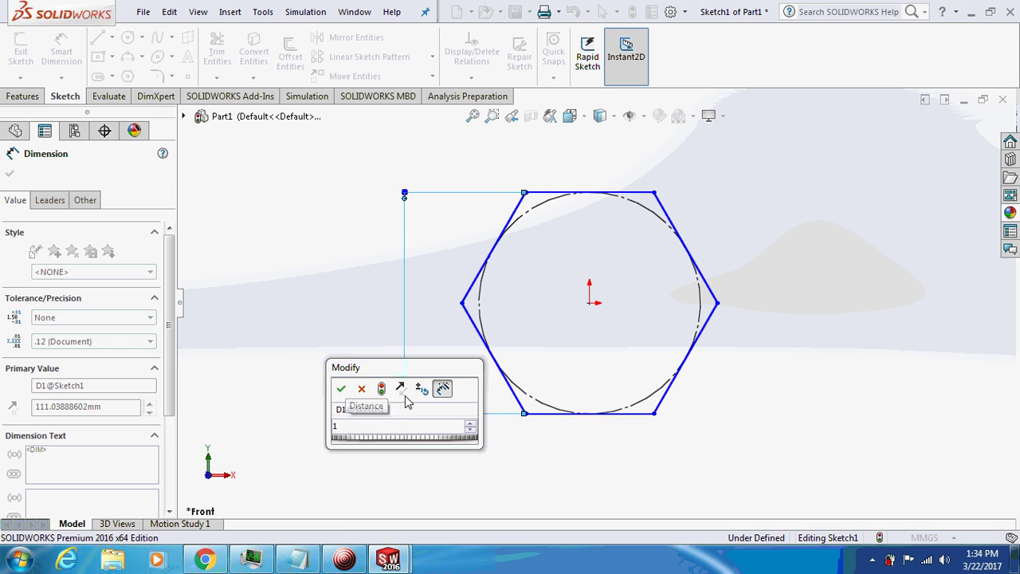
text(13)
key(Return)
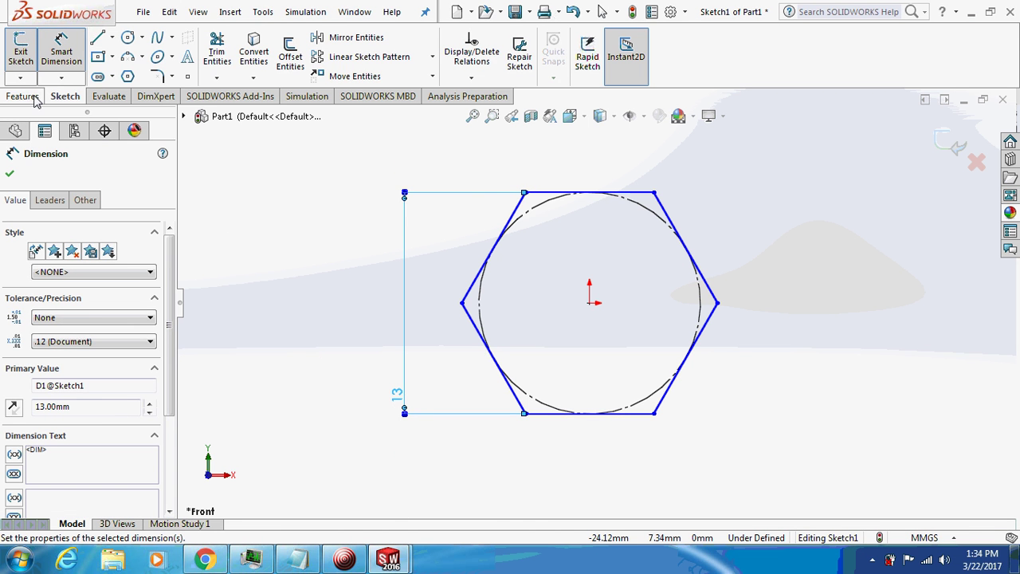
Extrude the hexagon sketch 5 mm as Boss-Extrude1
click(22, 96)
click(27, 52)
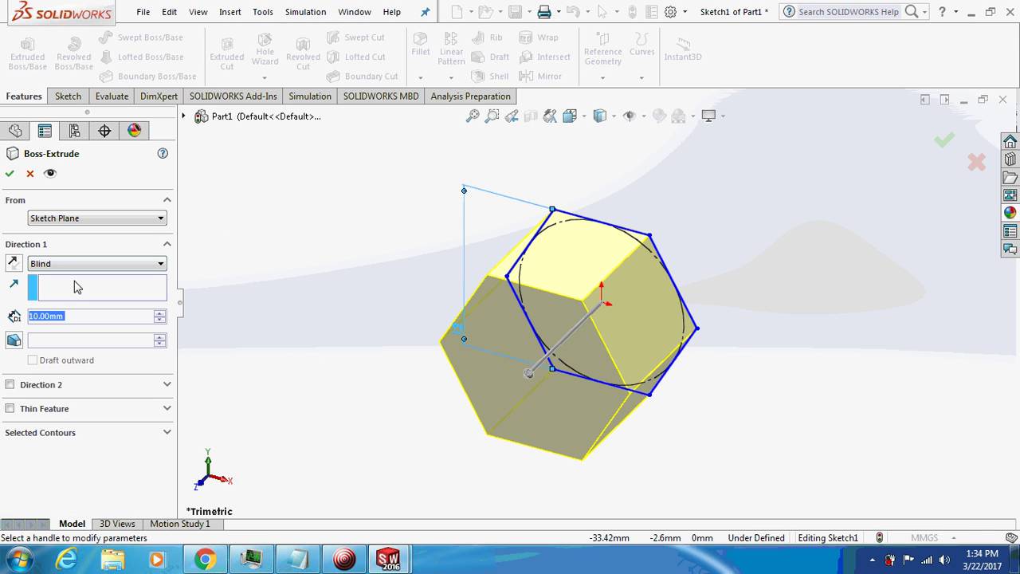
text(5)
key(Return)
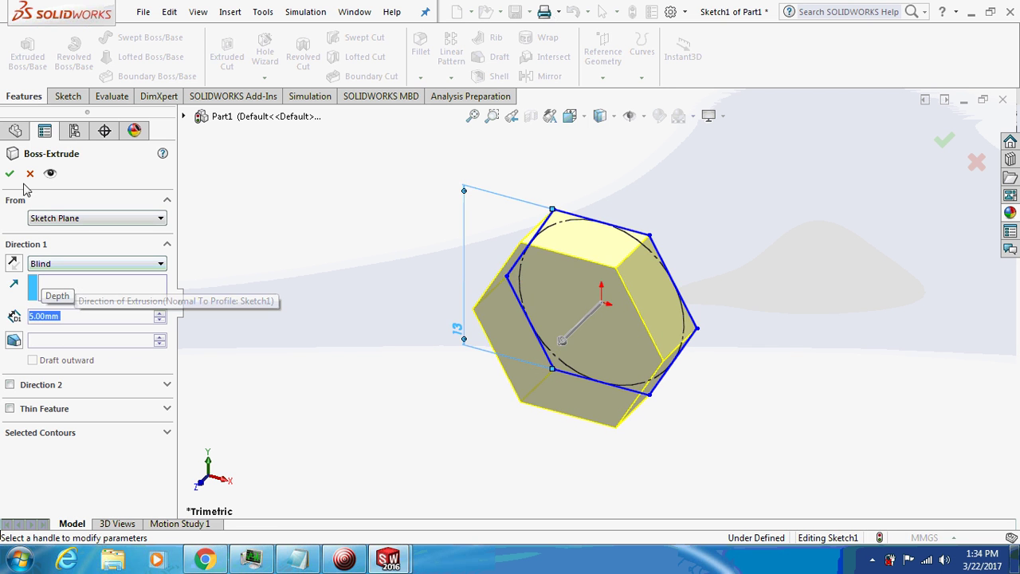
click(10, 172)
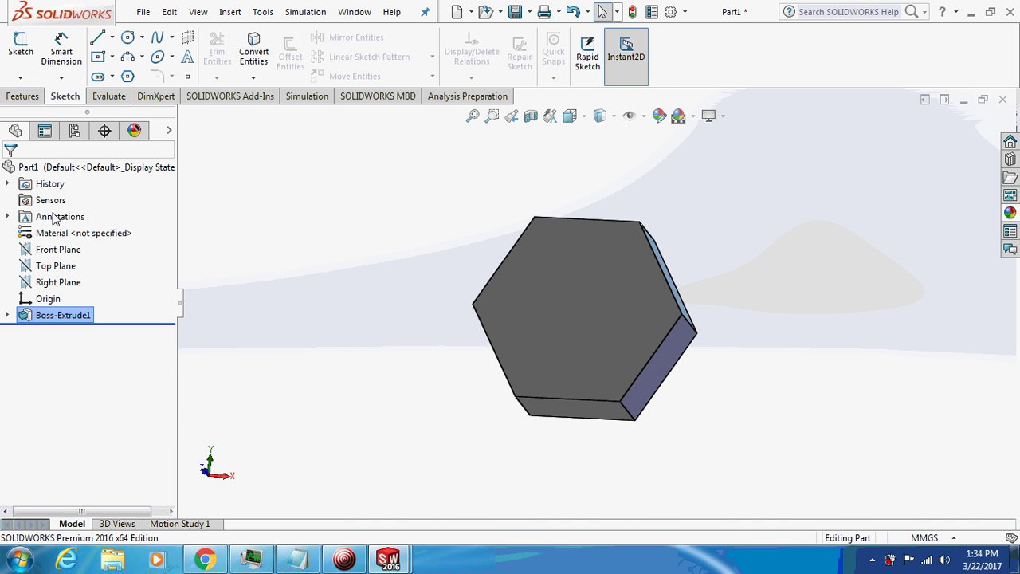
Start a sketch on the Top Plane and view it face-on
click(27, 268)
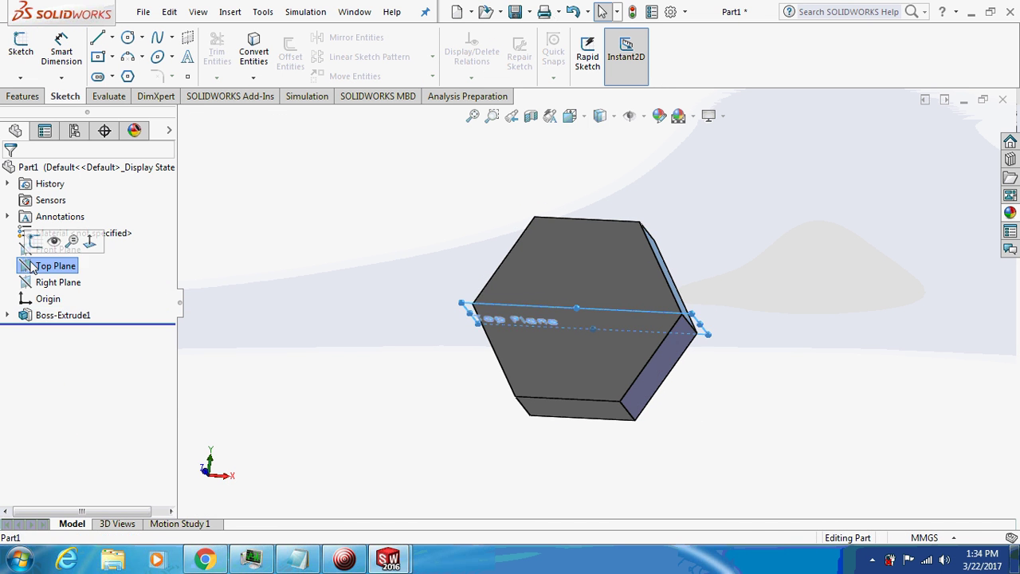
click(56, 241)
right_click(52, 266)
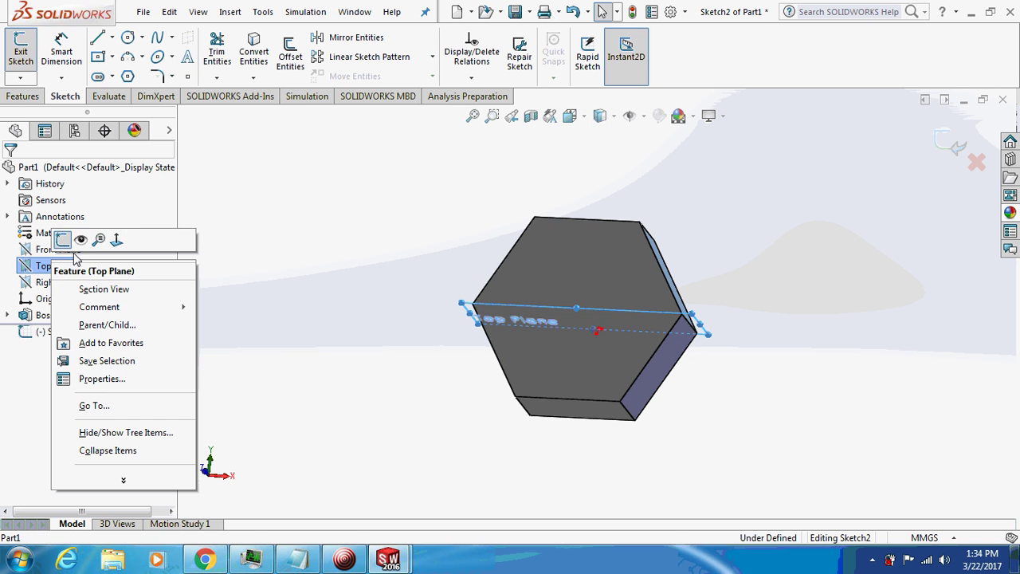
click(99, 238)
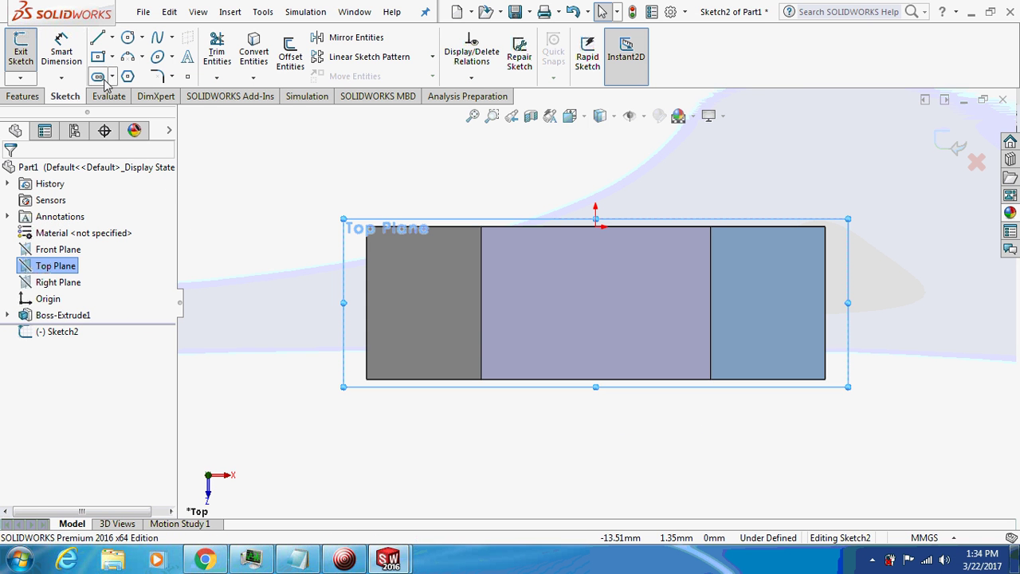
Draw a vertical centerline through the origin spanning the part
click(112, 38)
click(131, 70)
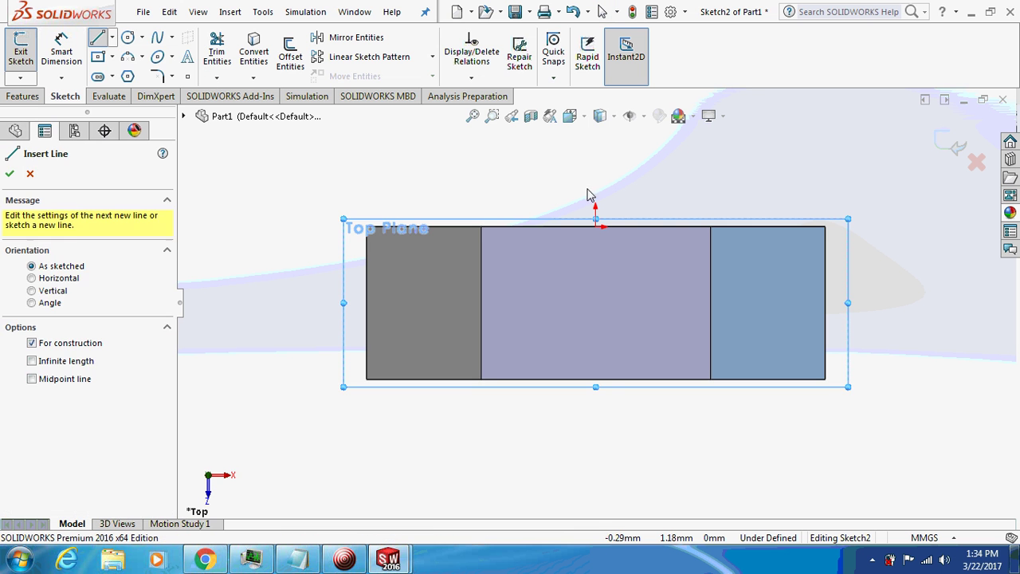
click(595, 158)
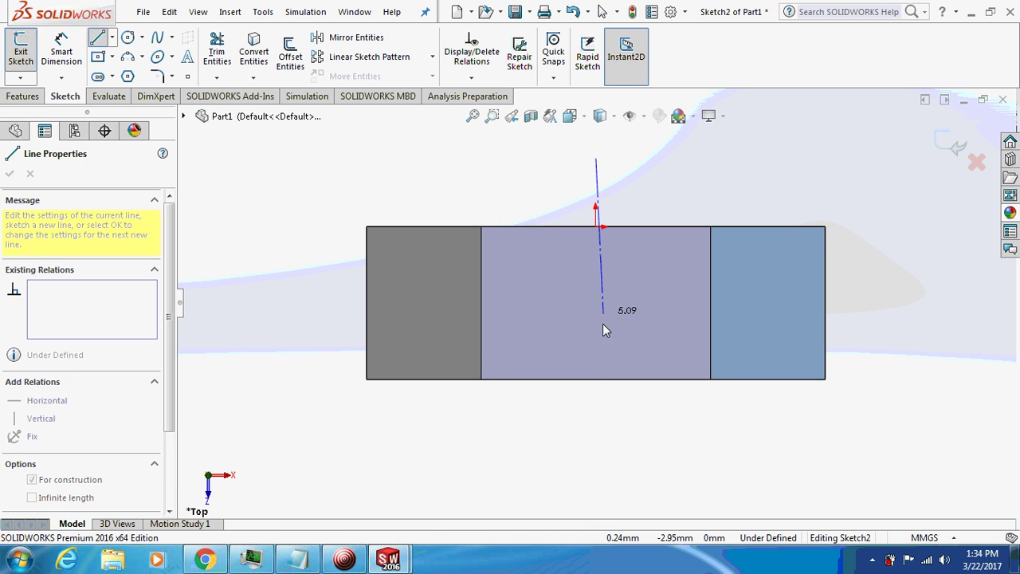
click(595, 434)
key(Escape)
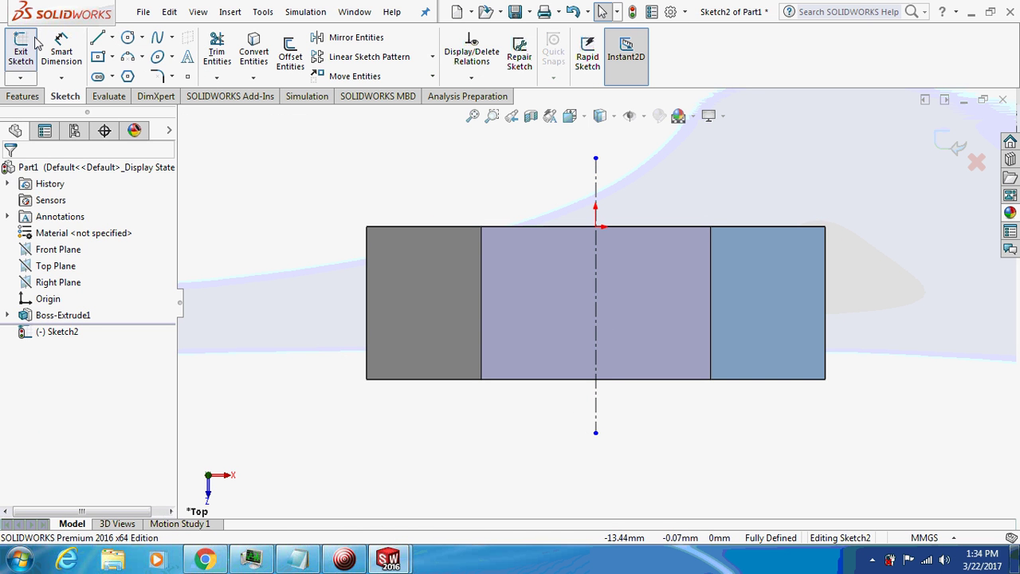
Draw a closed triangular chamfer profile at the part's bottom-left corner
click(102, 40)
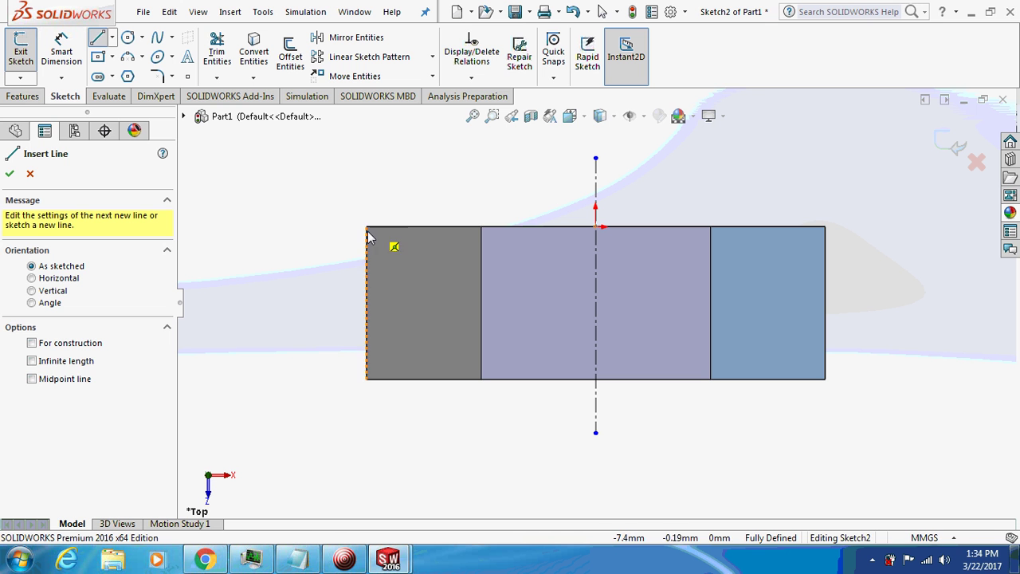
click(24, 173)
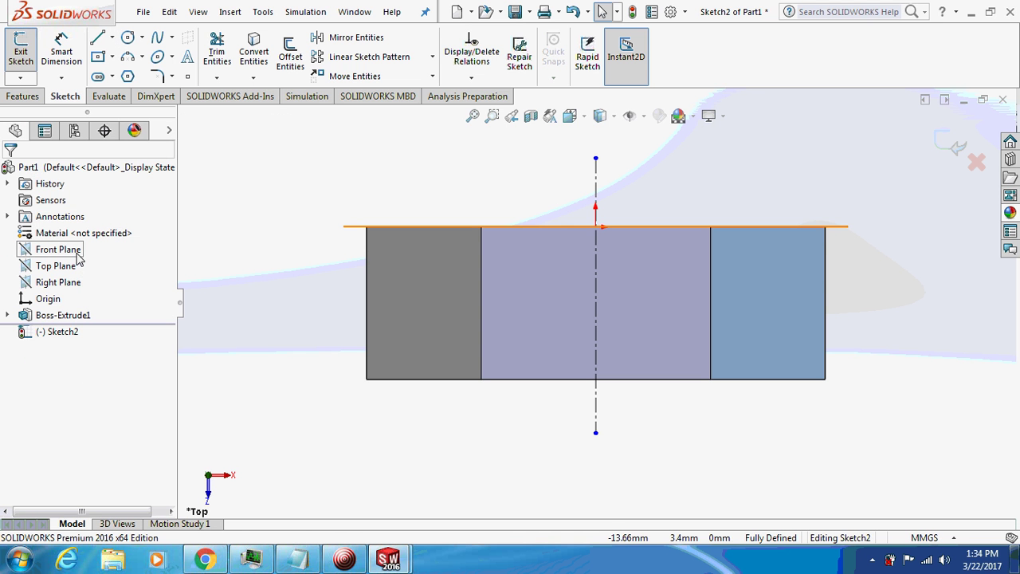
click(97, 39)
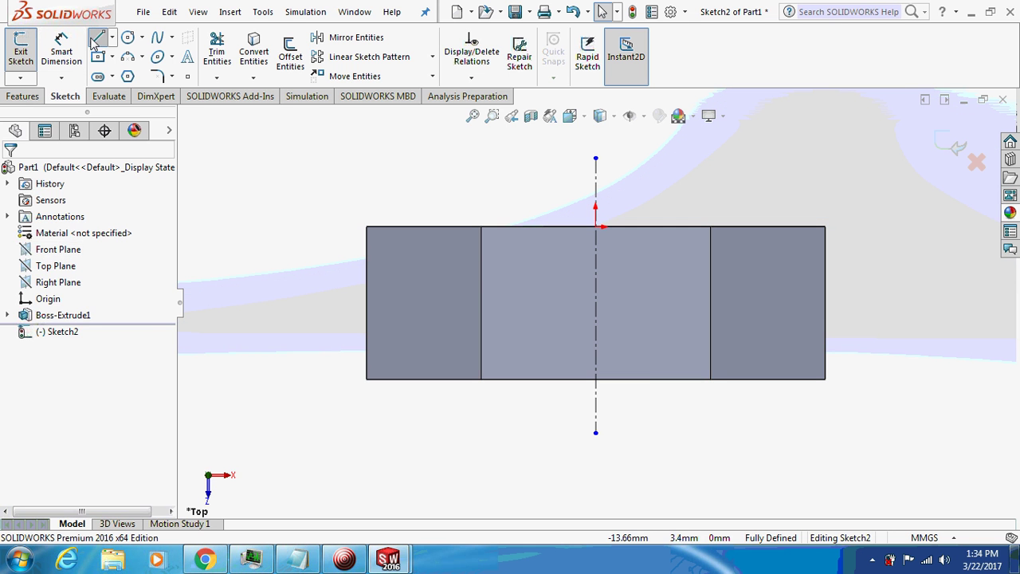
click(366, 380)
click(366, 357)
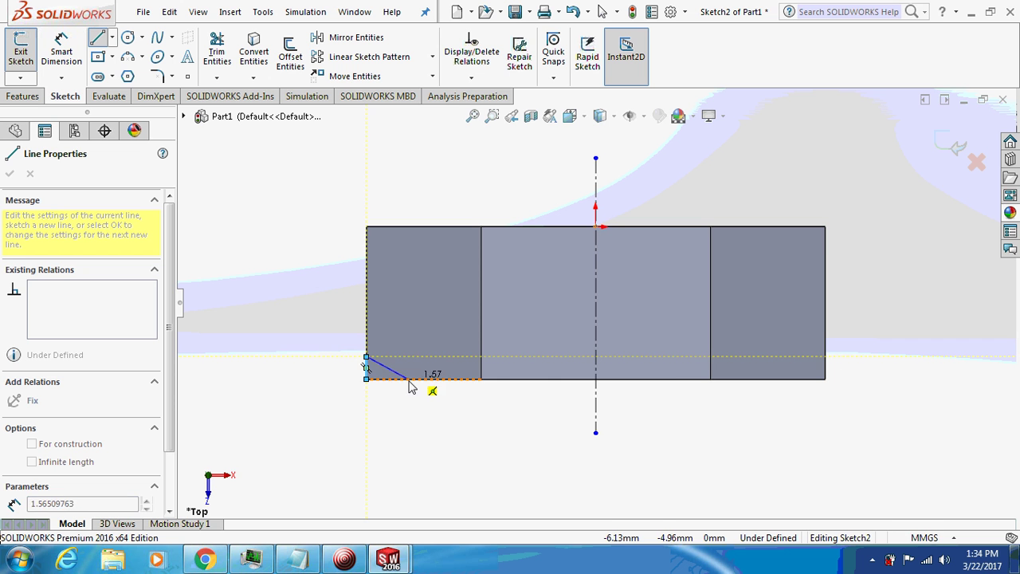
click(407, 379)
click(366, 379)
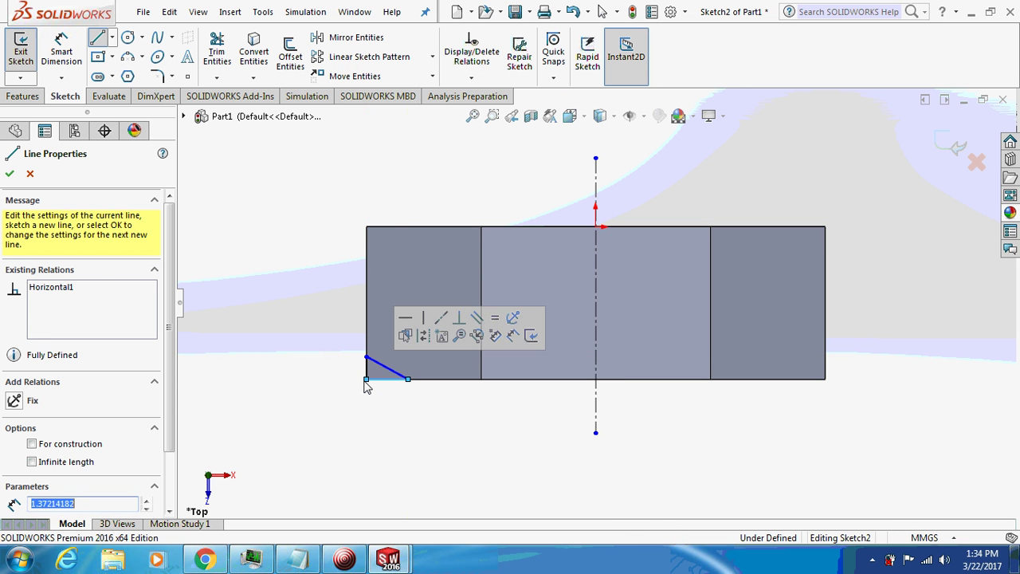
key(Escape)
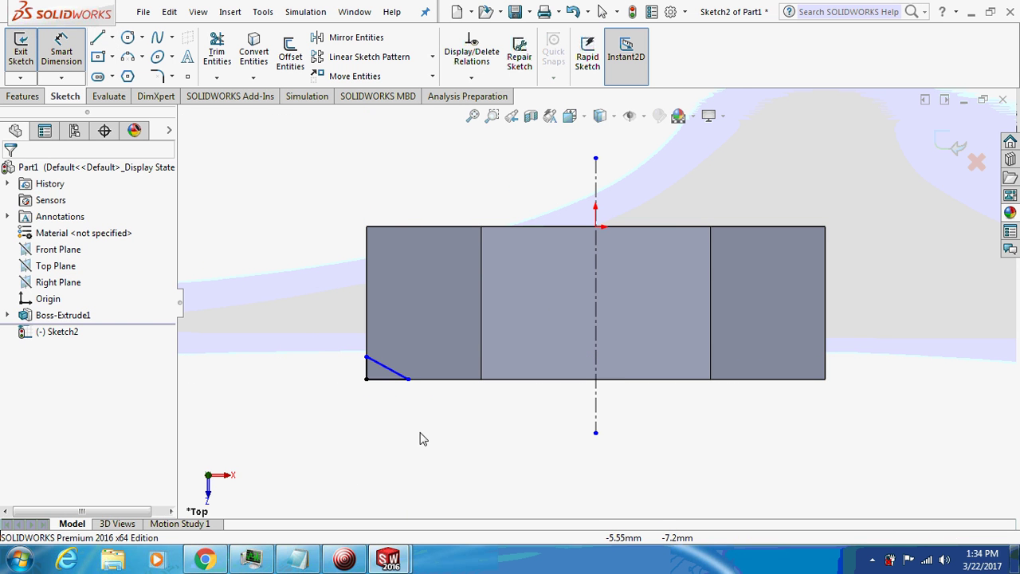
Set the chamfer line's angle to the bottom edge at 30°
click(376, 367)
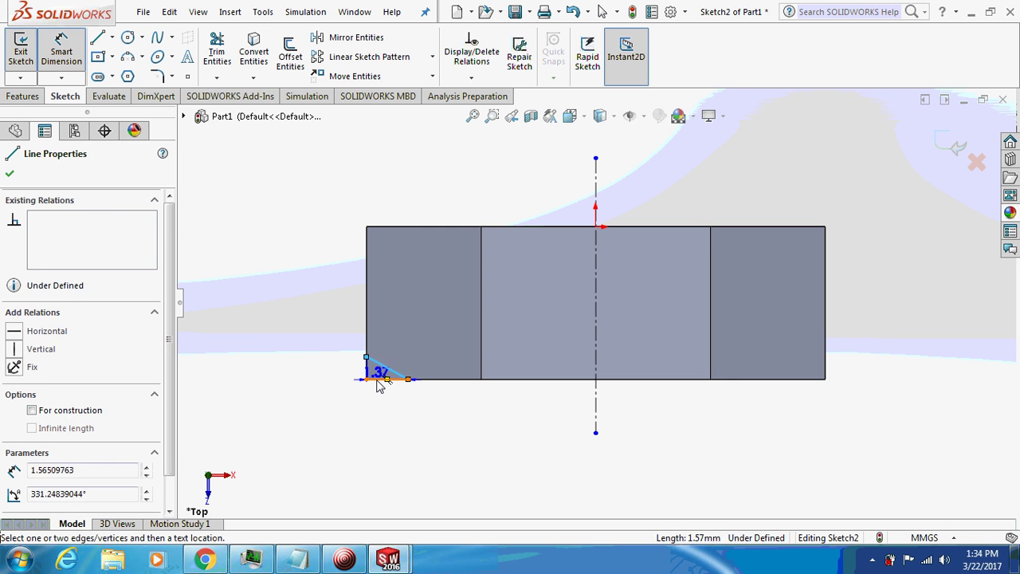
click(387, 379)
click(265, 369)
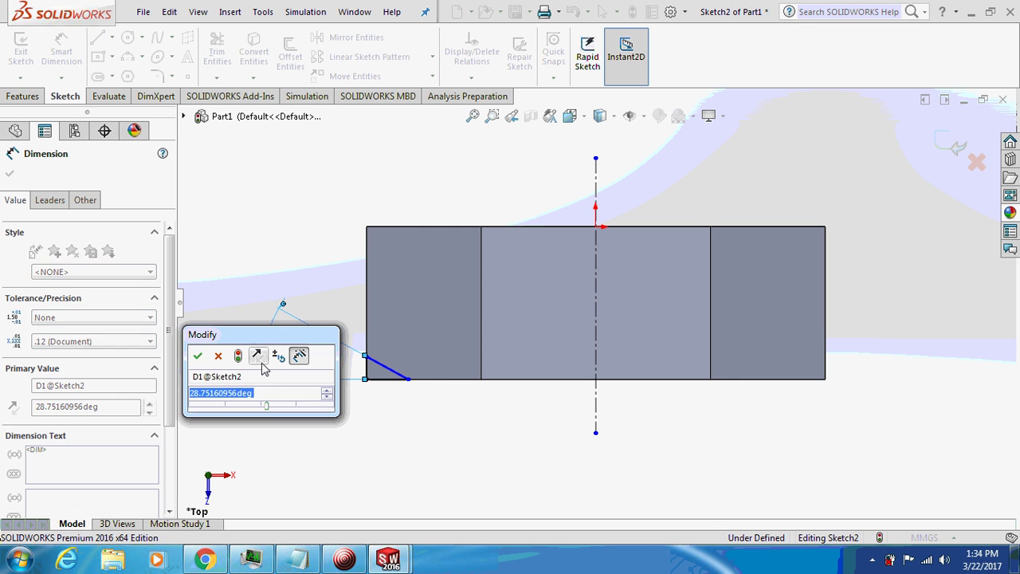
text(30)
key(Return)
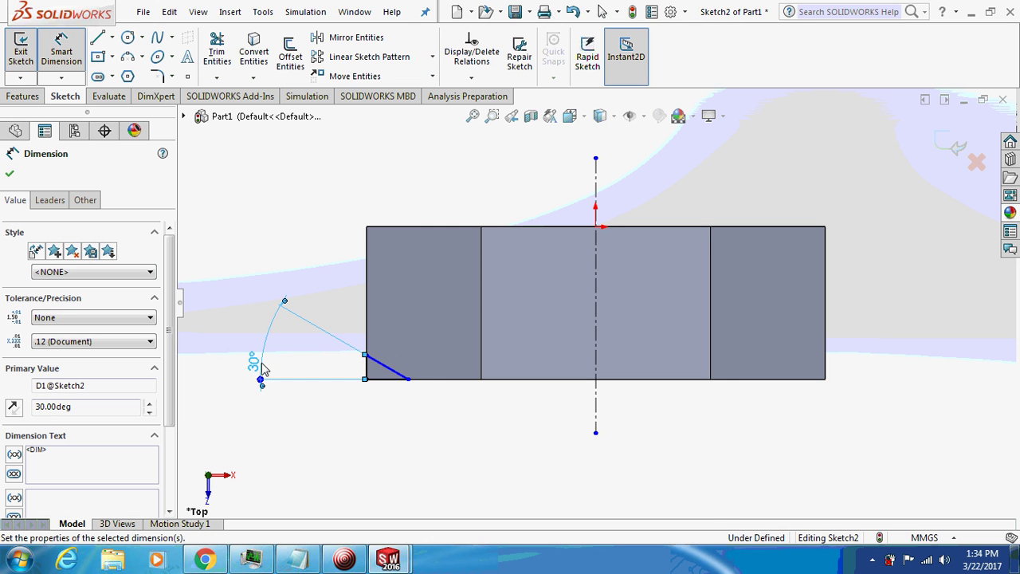
Revolve-cut the triangle 360° around the centerline as Cut-Revolve1
click(22, 96)
click(303, 55)
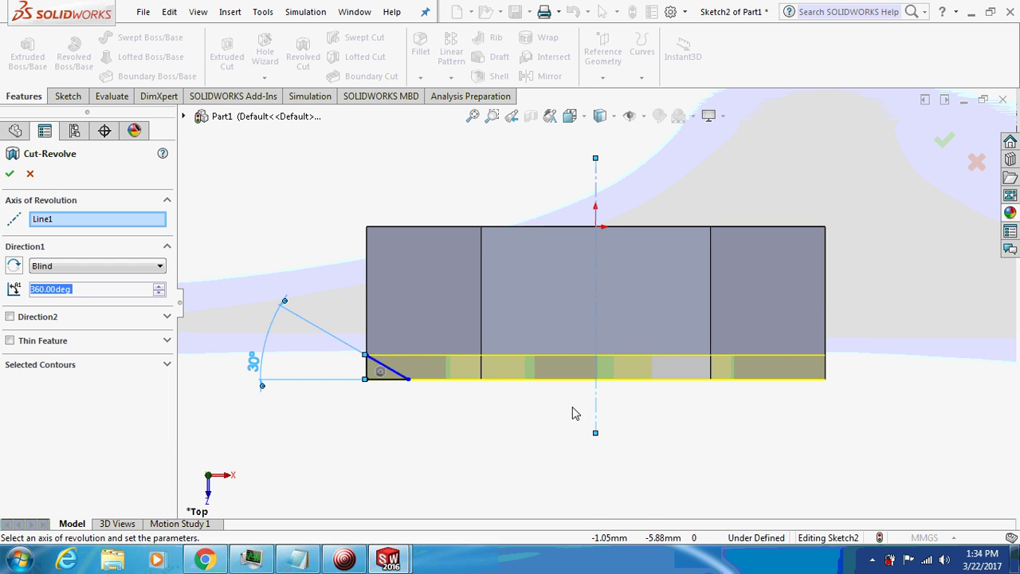
click(597, 184)
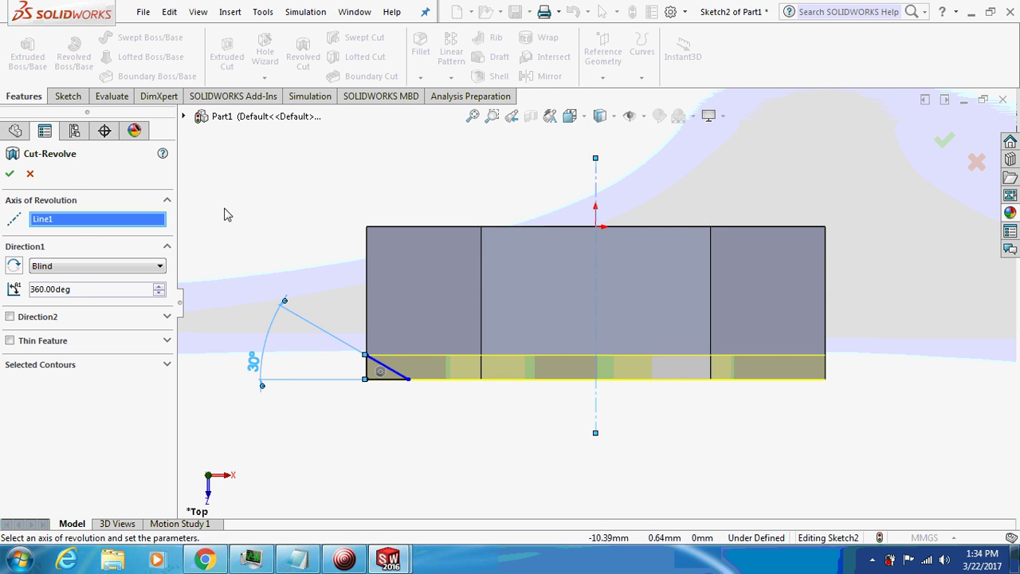
click(9, 174)
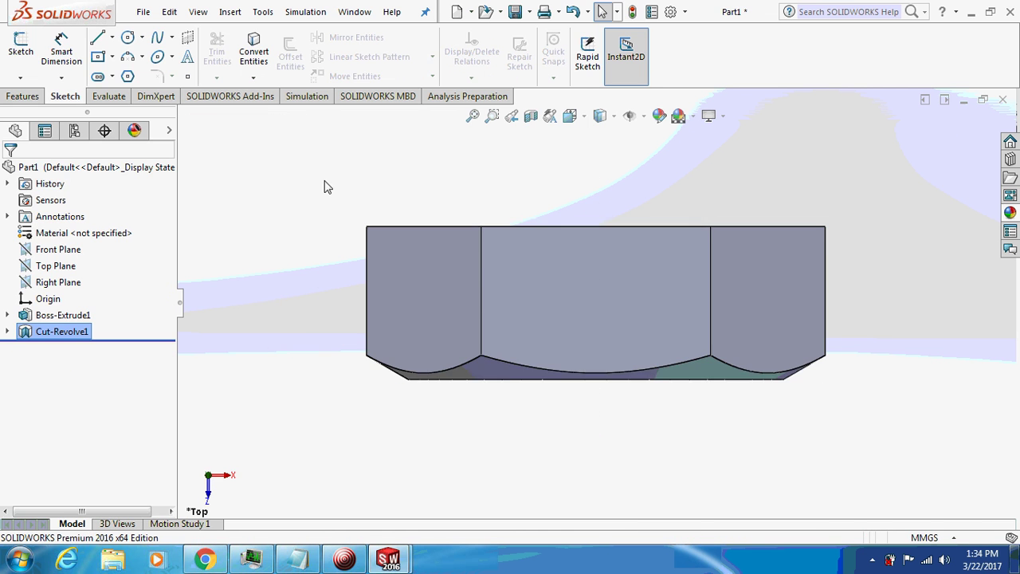
mouse_move(319, 159)
middle_down()
mouse_move(335, 228)
mouse_move(348, 212)
middle_up()
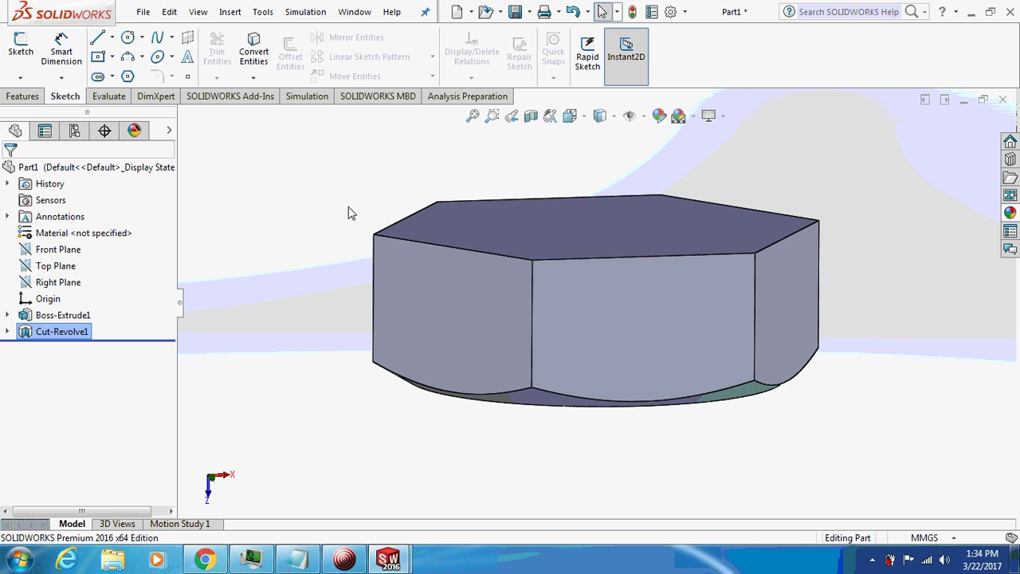
Sketch a circle centred on the origin on the Front Plane, just outside the hex
click(72, 250)
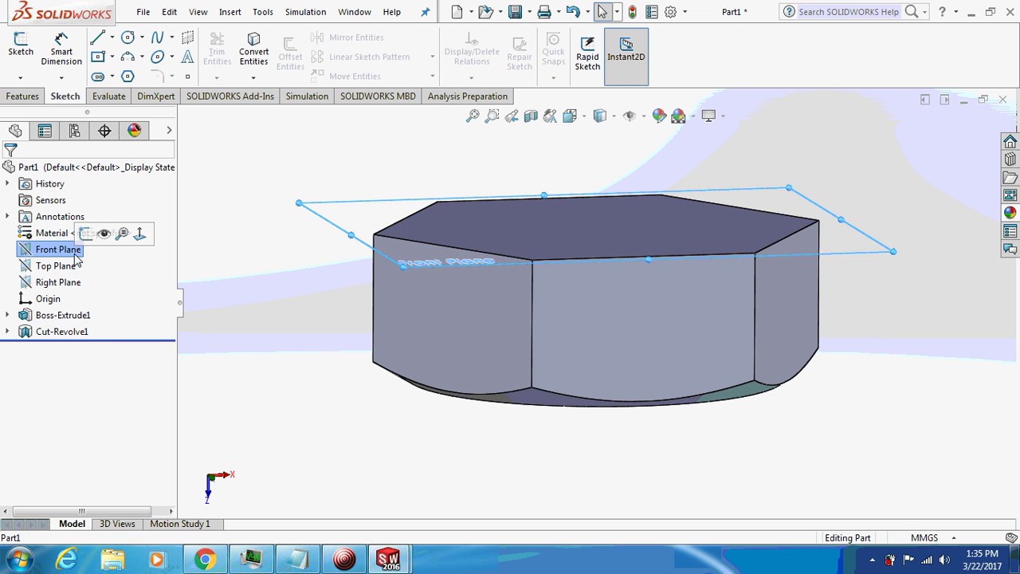
click(86, 232)
right_click(82, 252)
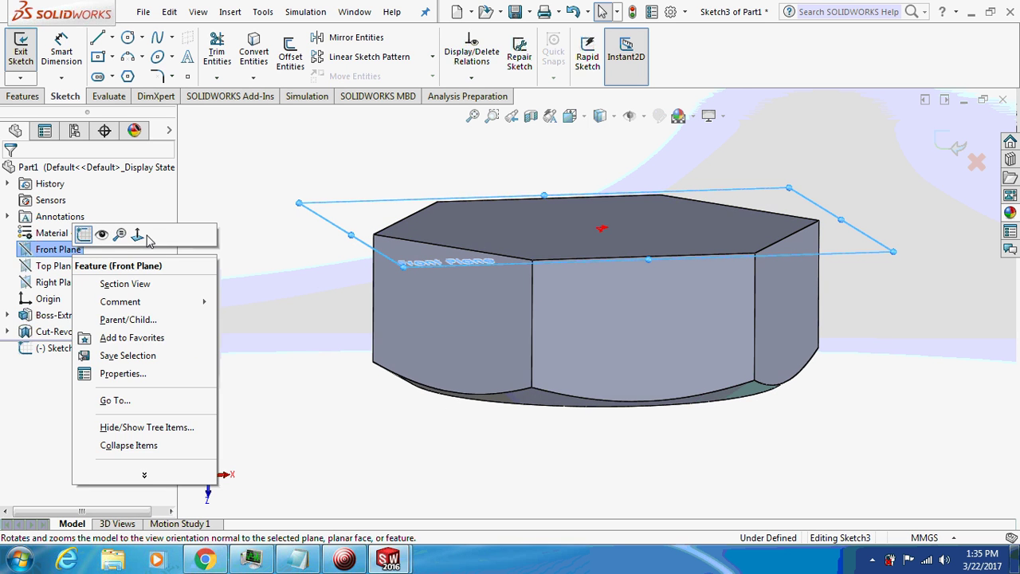
click(141, 234)
click(127, 37)
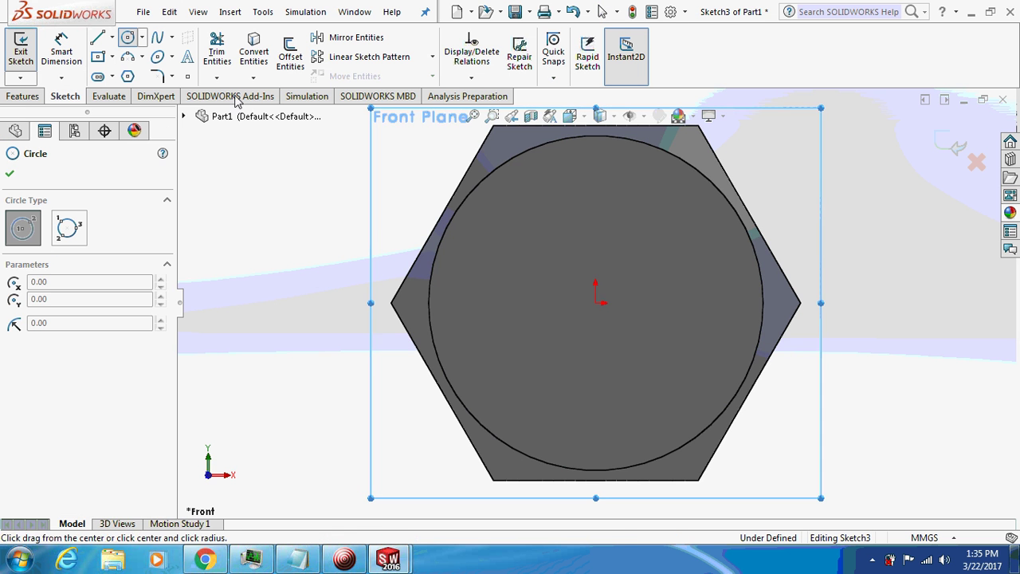
click(596, 303)
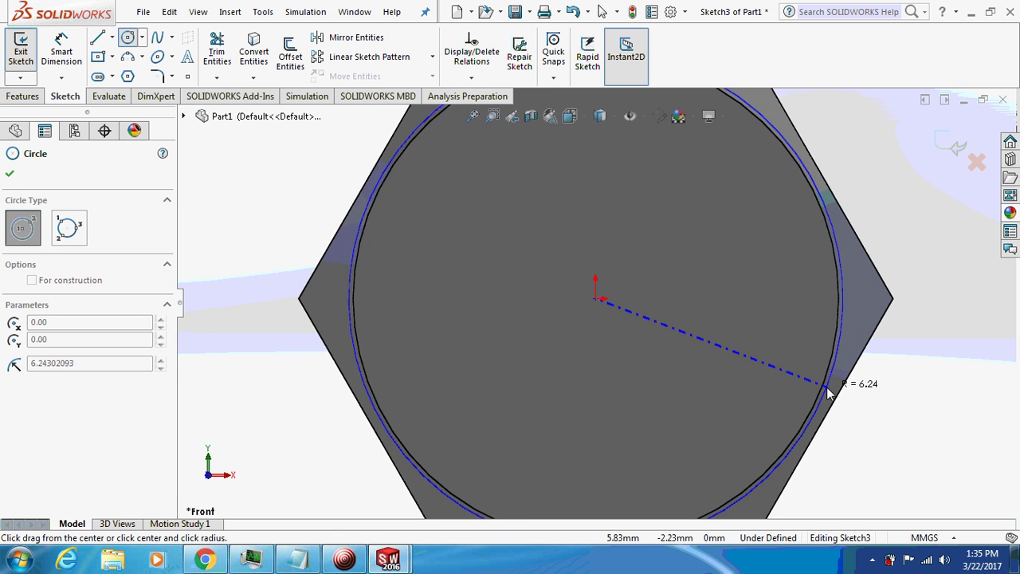
click(828, 388)
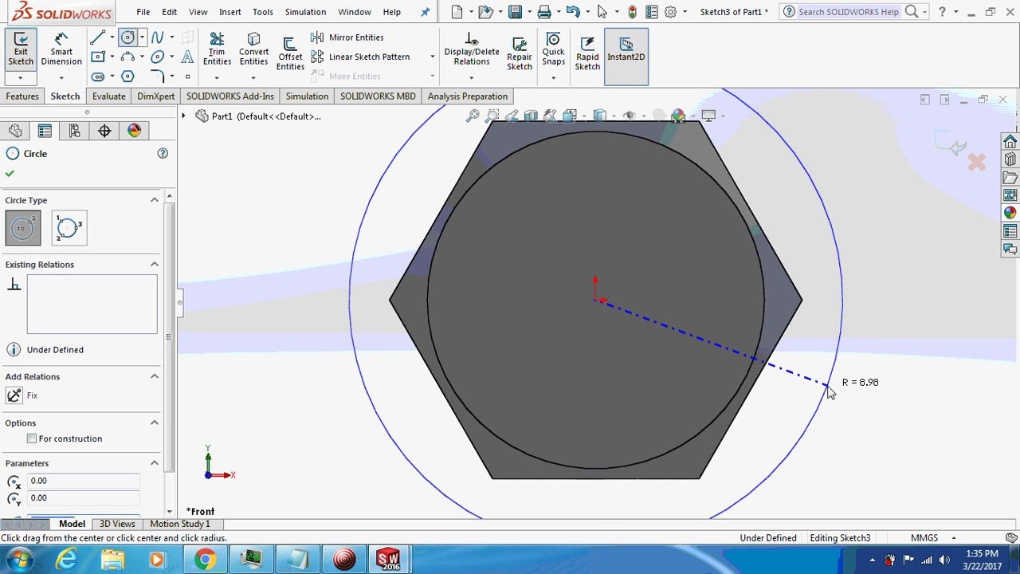
Dimension the circle to 16 mm diameter
click(58, 46)
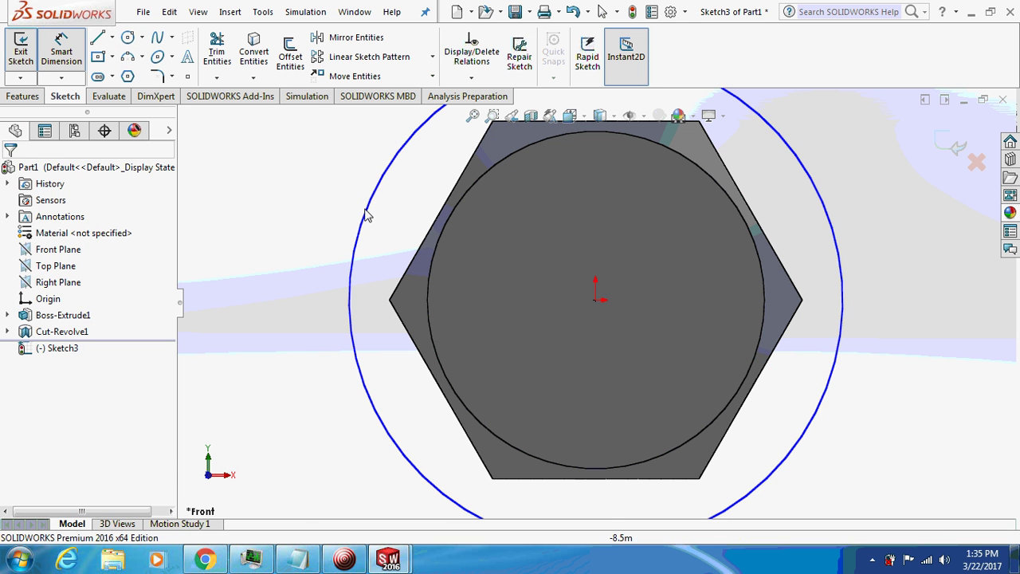
click(363, 214)
click(296, 237)
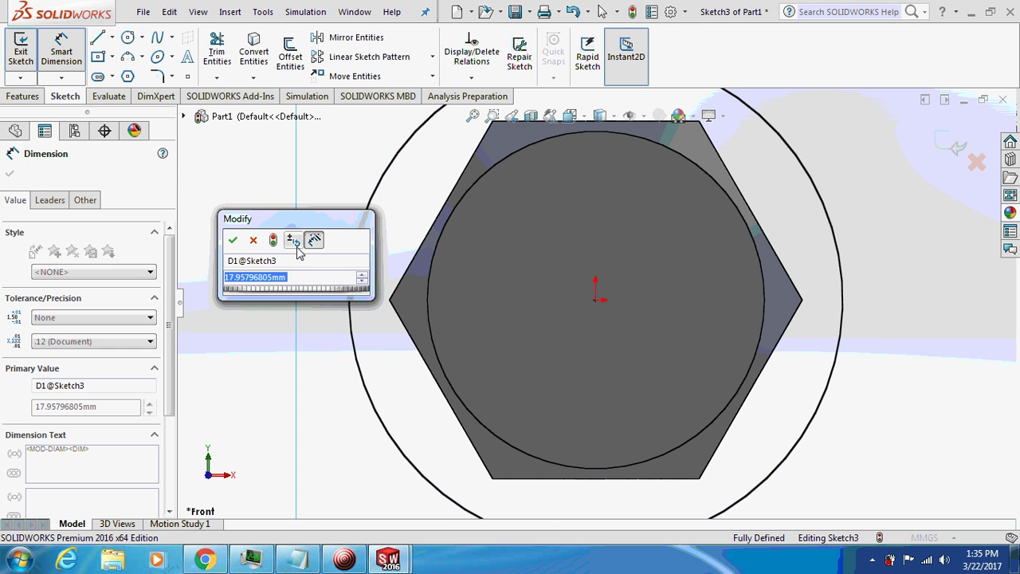
text(16)
key(Return)
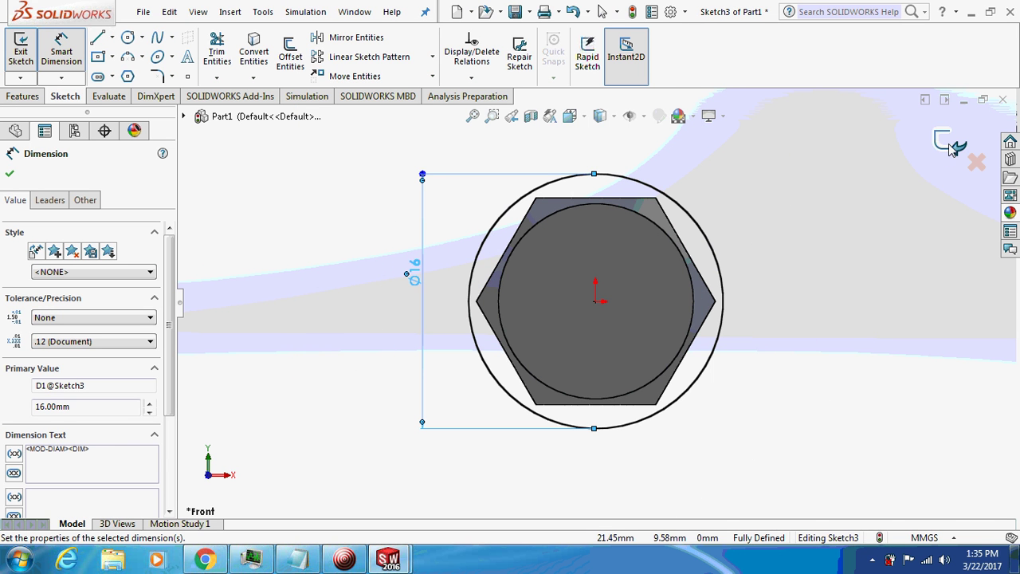
Extrude the circle 0.6 mm in the reversed direction as the flange
click(41, 96)
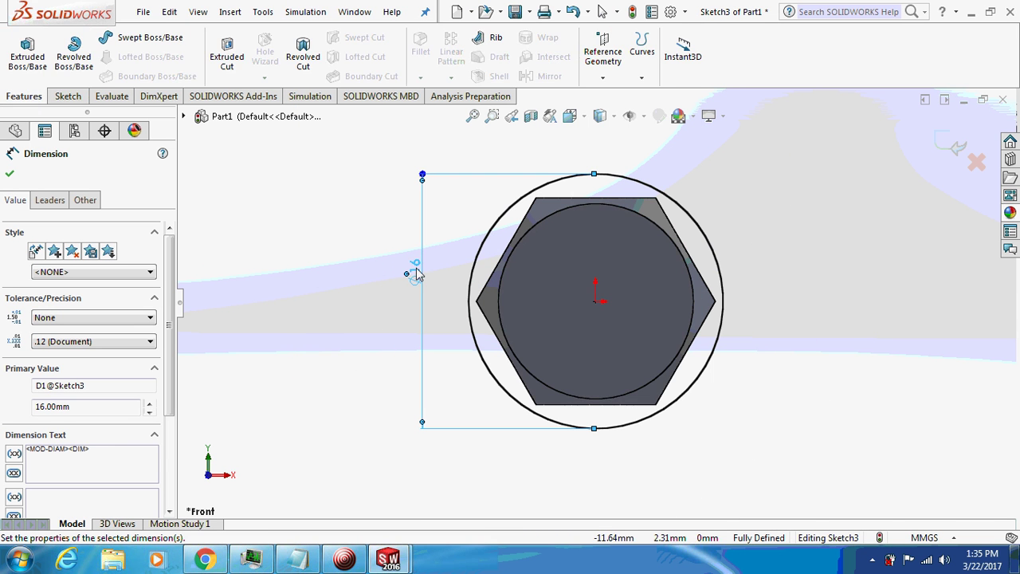
middle_drag(416, 273, 455, 284)
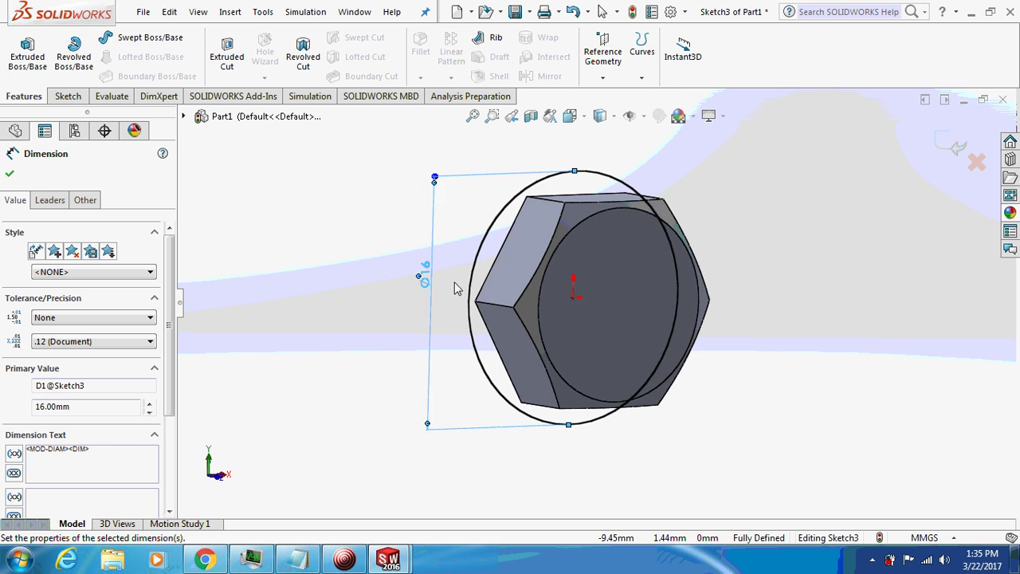
click(48, 70)
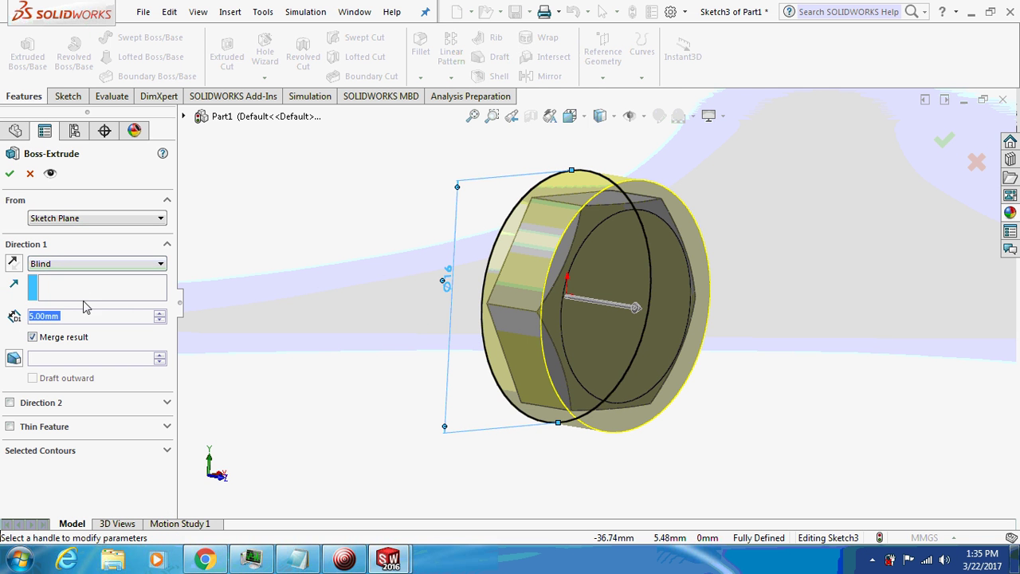
click(14, 263)
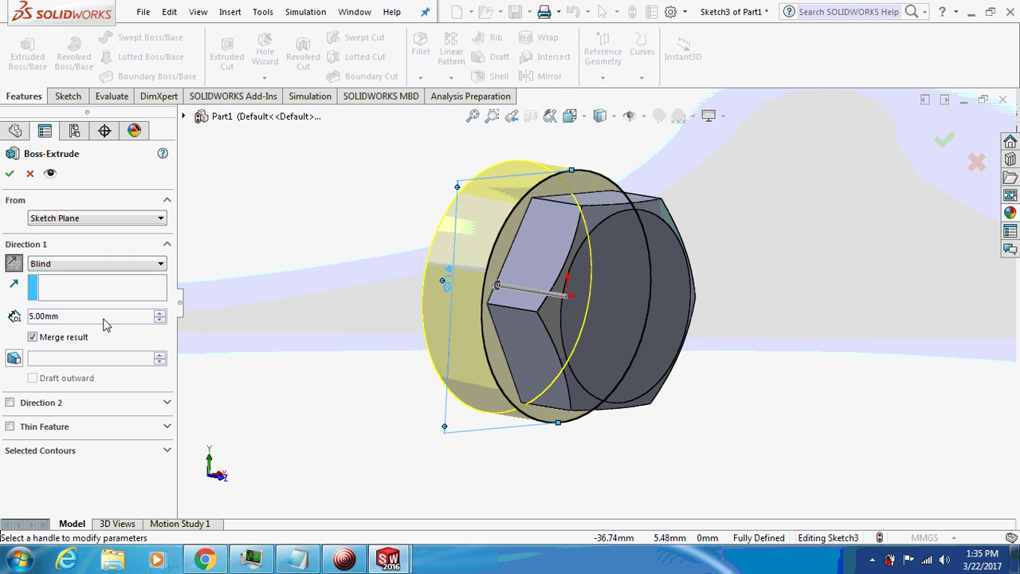
text(1)
key(Return)
middle_drag(291, 332, 338, 337)
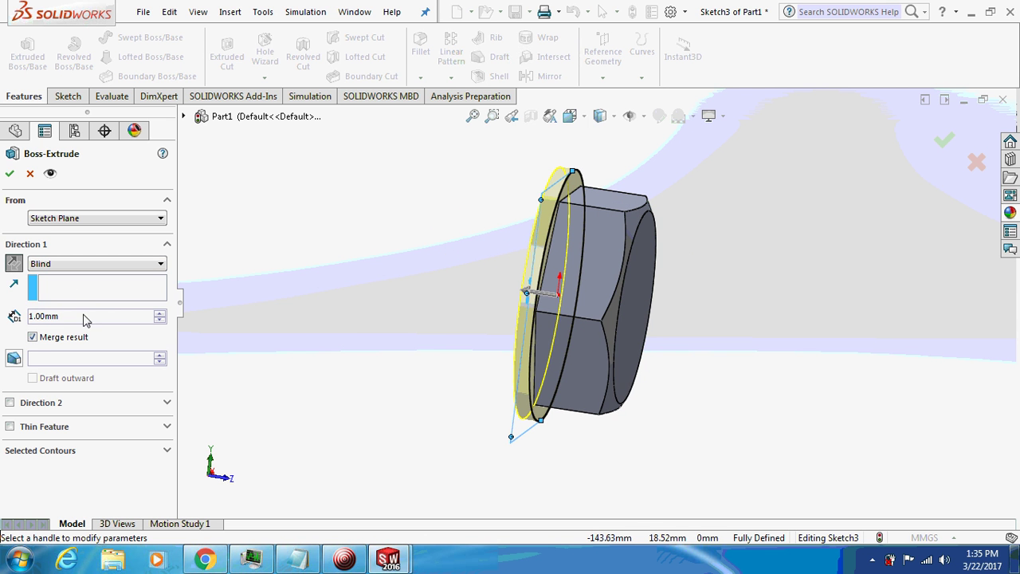
text(0.)
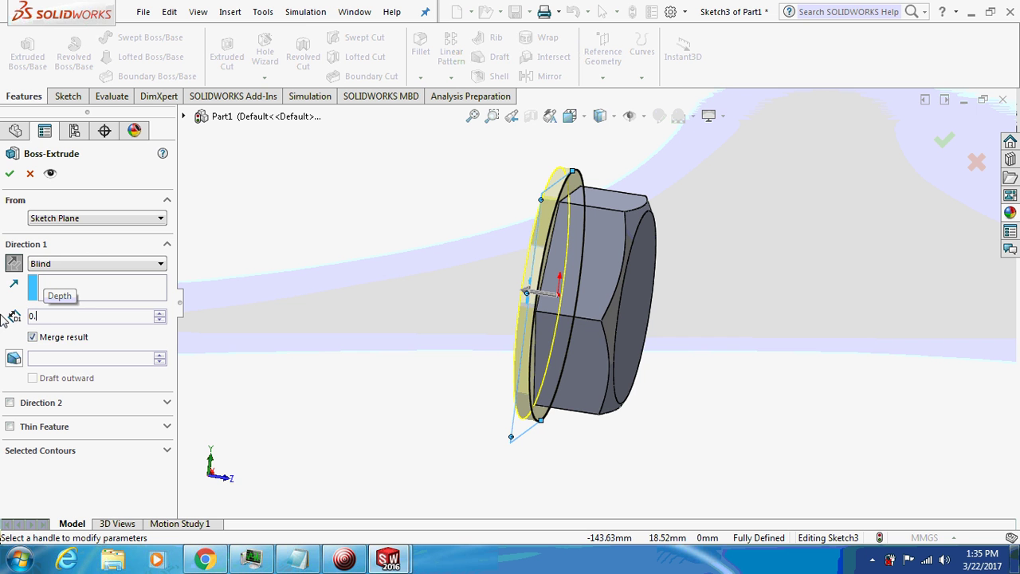
text(7)
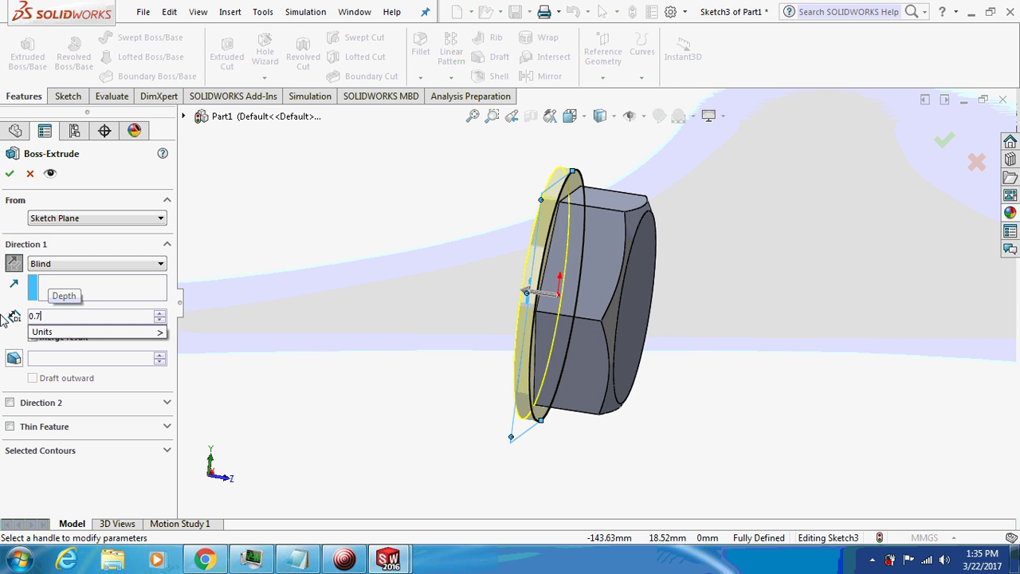
key(BackSpace)
text(6)
key(Return)
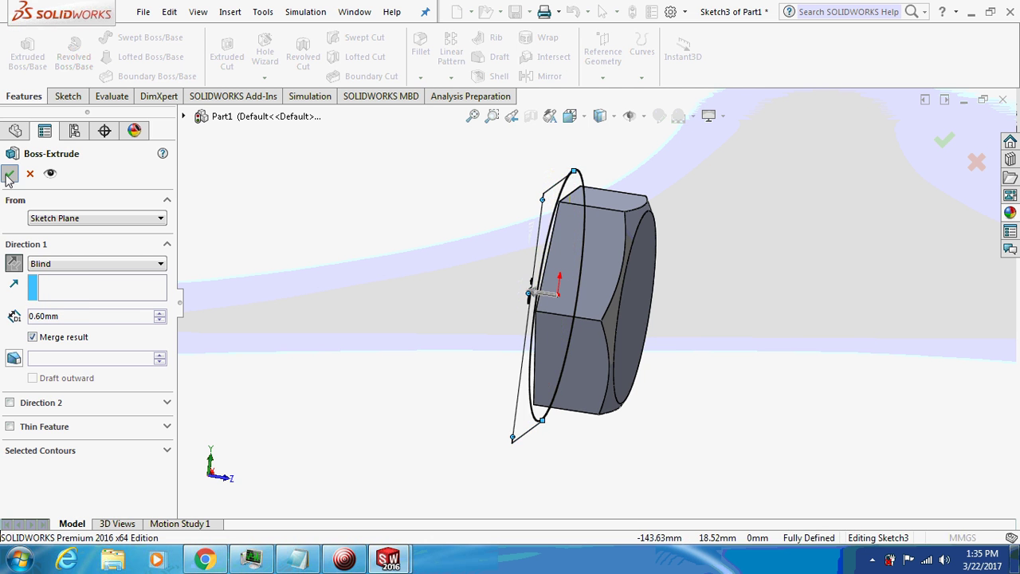
click(8, 175)
Sketch a small circle centred on the origin on the nut's front face
key(ctrl+1)
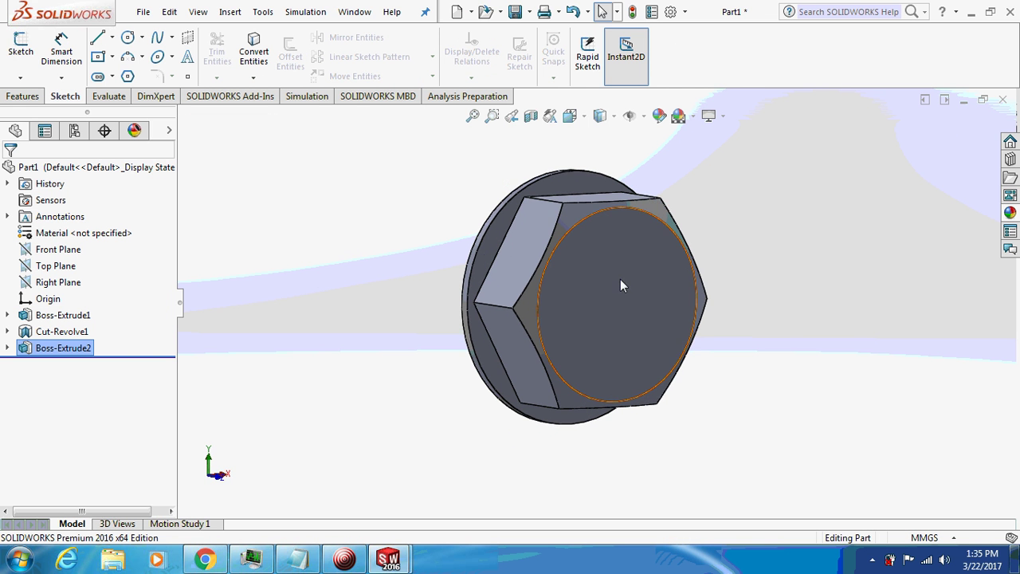
click(623, 291)
right_click(622, 290)
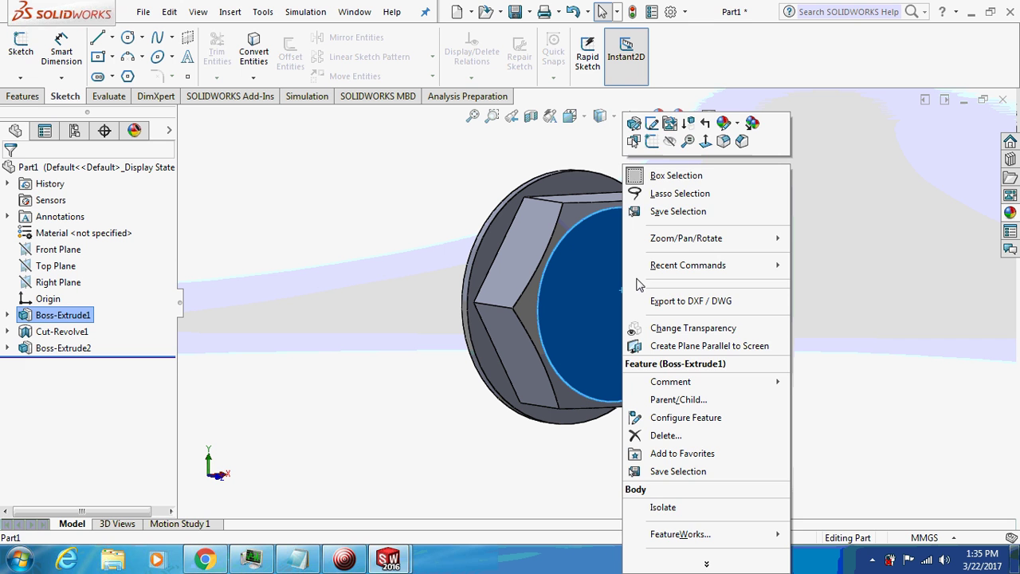
click(652, 140)
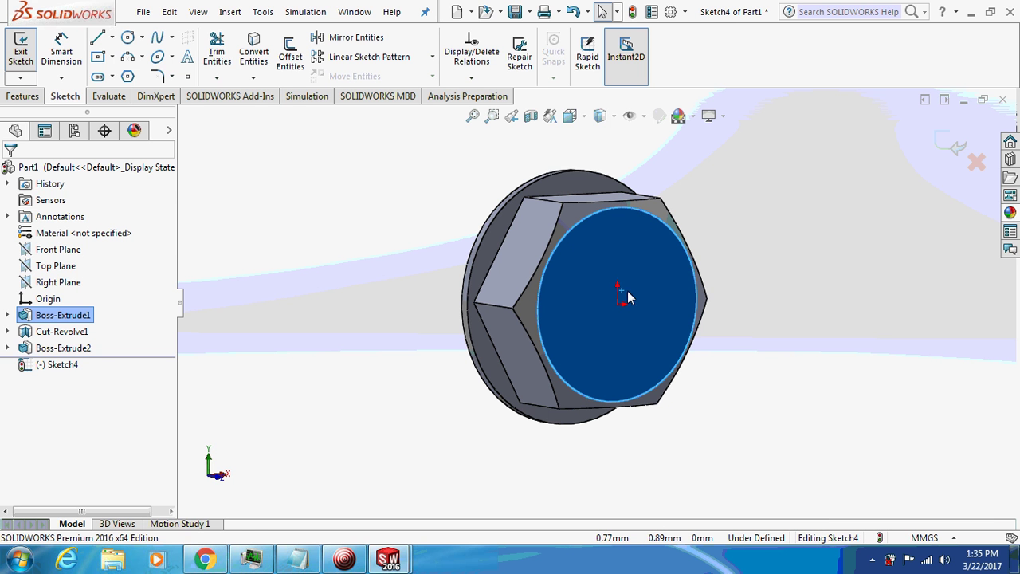
click(127, 38)
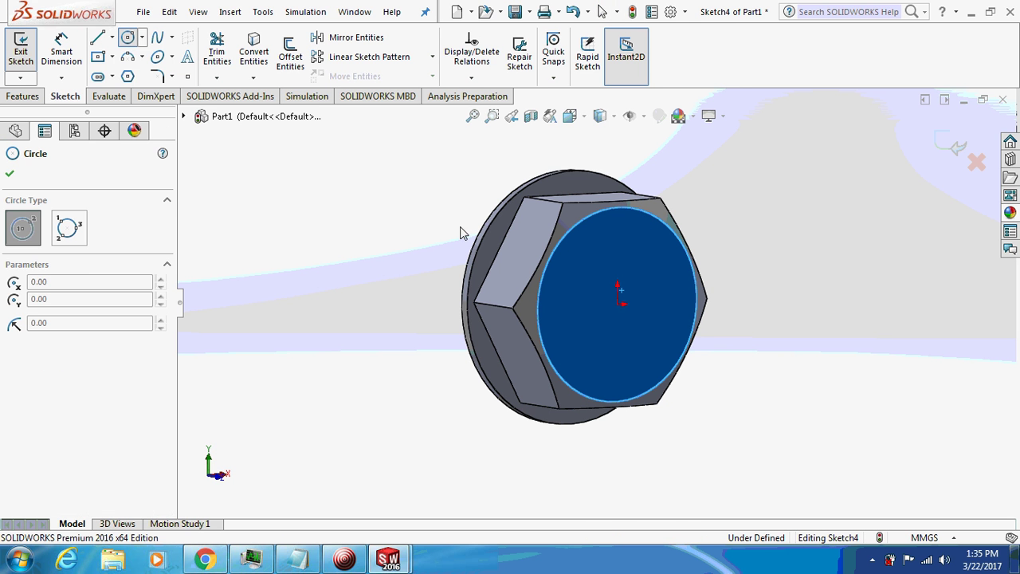
click(617, 305)
click(653, 303)
key(Escape)
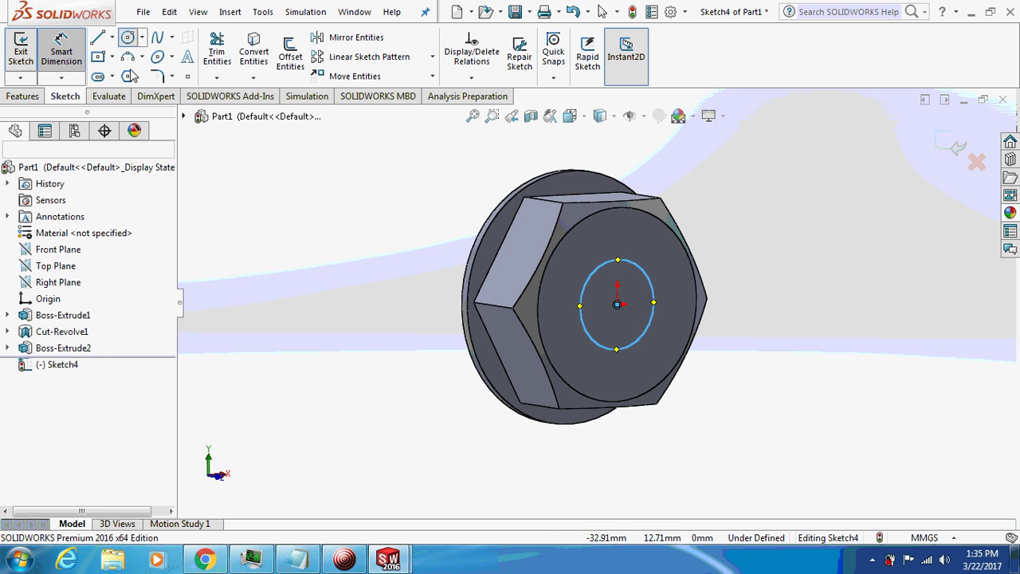
Dimension the hole circle to 8 mm diameter
click(61, 48)
click(617, 259)
click(630, 242)
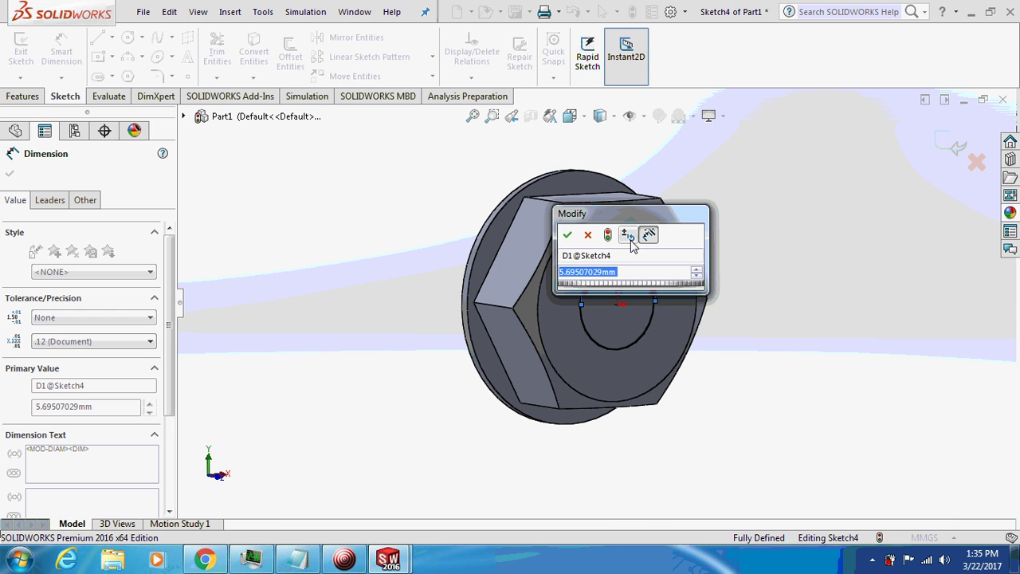
text(8)
key(Return)
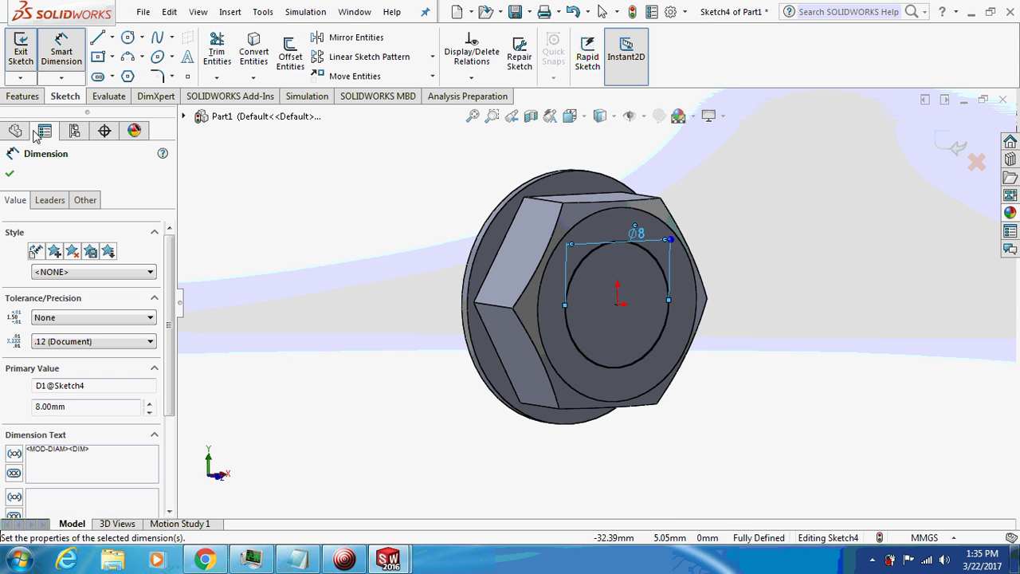
Cut the circle Through All as Cut-Extrude1
click(28, 96)
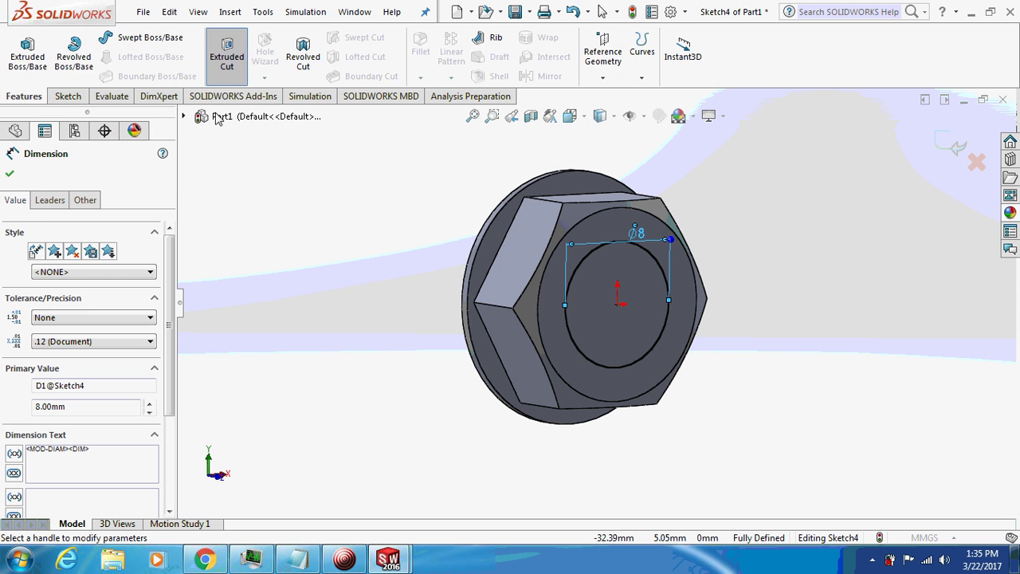
click(161, 264)
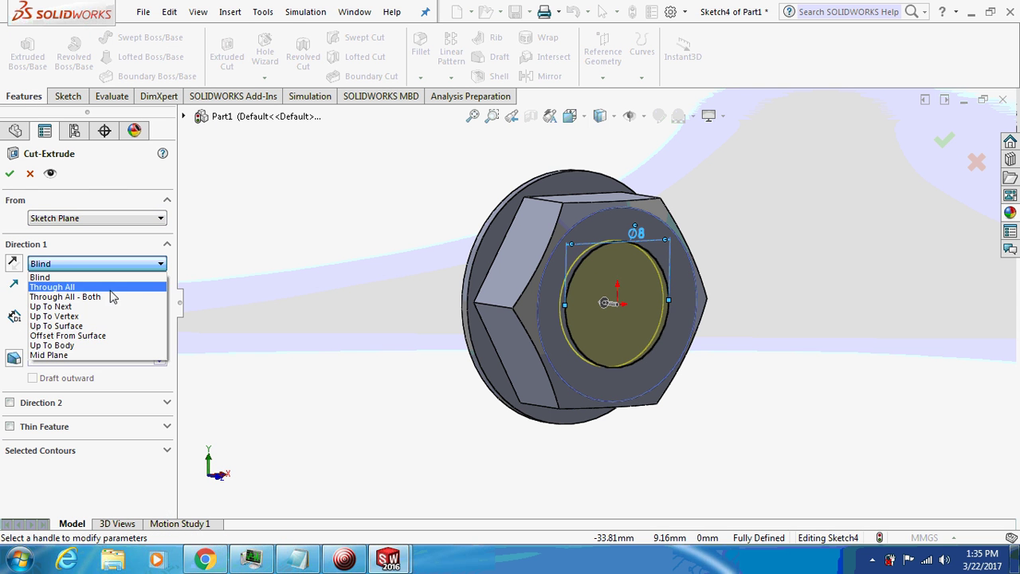
click(111, 290)
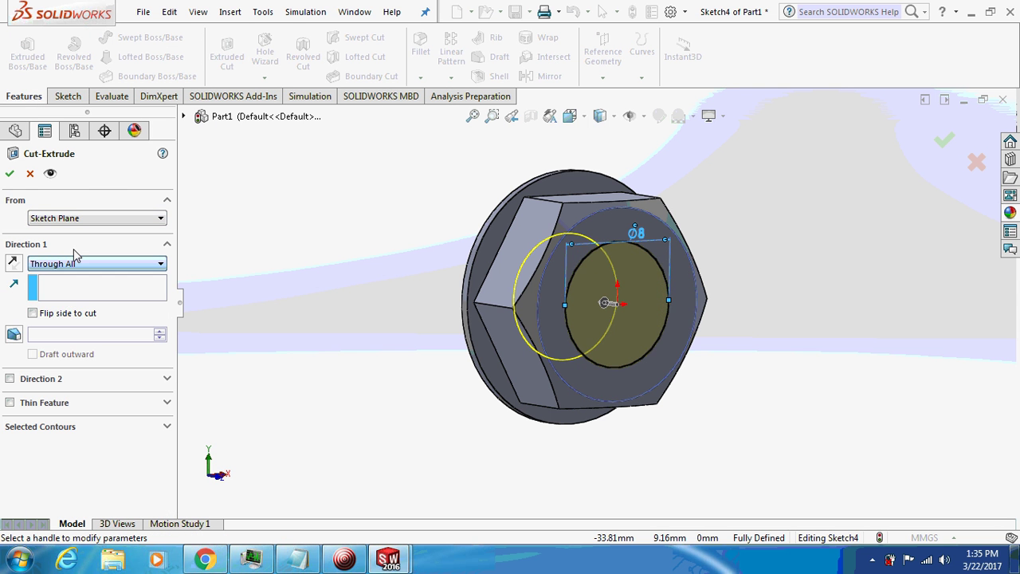
click(10, 175)
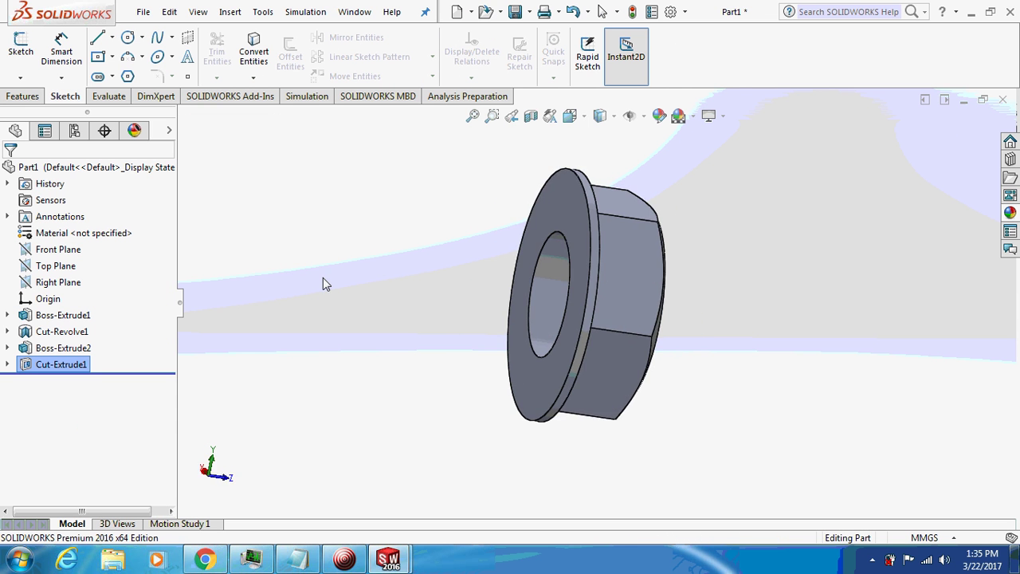
Start a 0.2 mm fillet on the first three hex edges
mouse_move(236, 256)
middle_down()
mouse_move(218, 220)
mouse_move(226, 191)
mouse_move(244, 210)
mouse_move(273, 72)
middle_up()
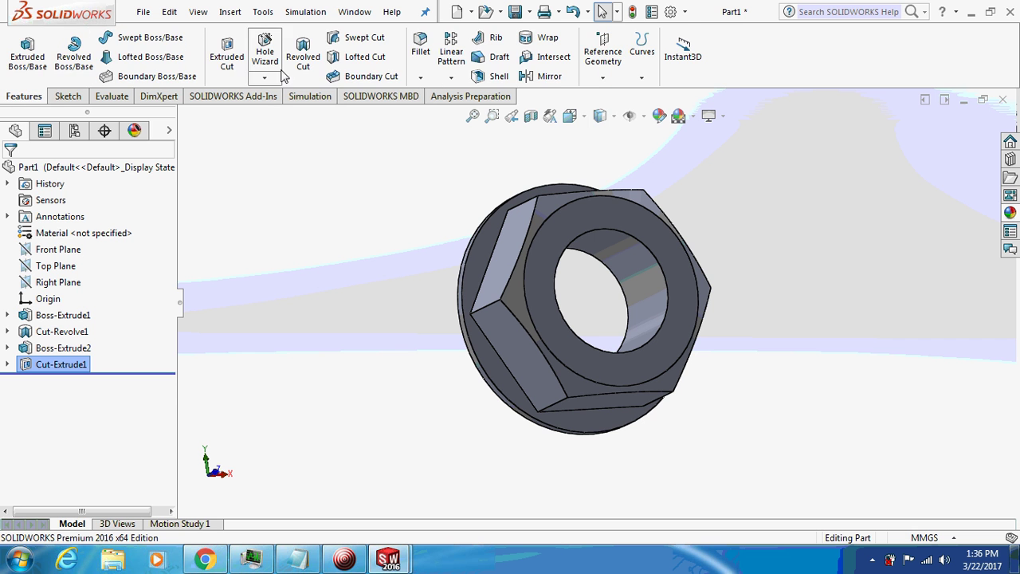
click(420, 72)
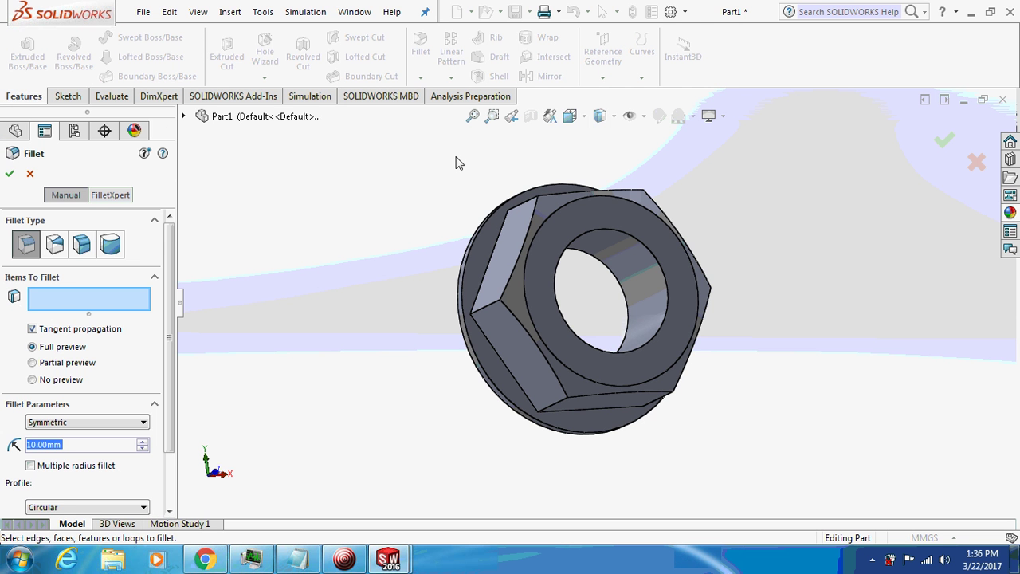
click(497, 244)
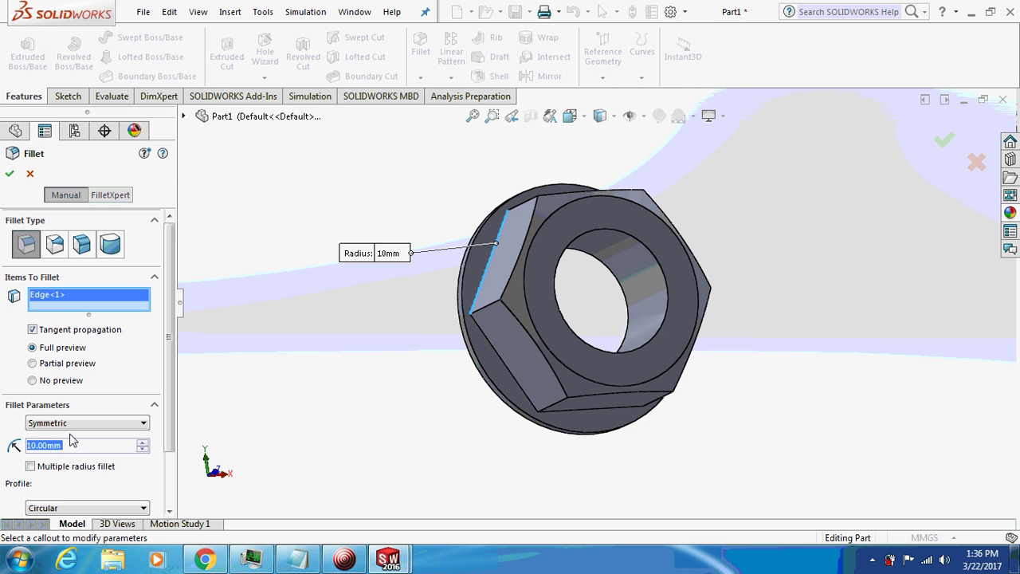
text(0.2)
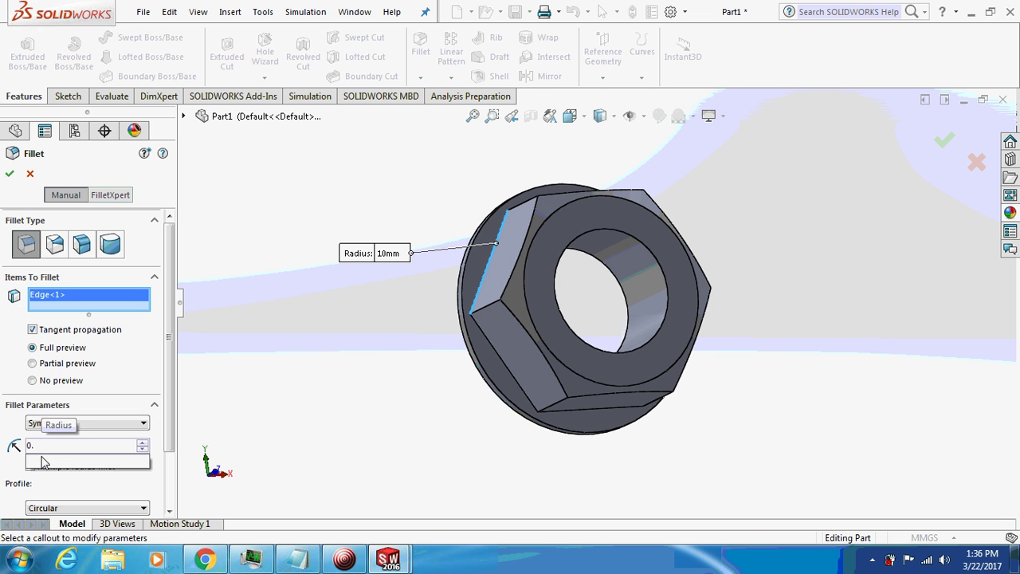
key(Return)
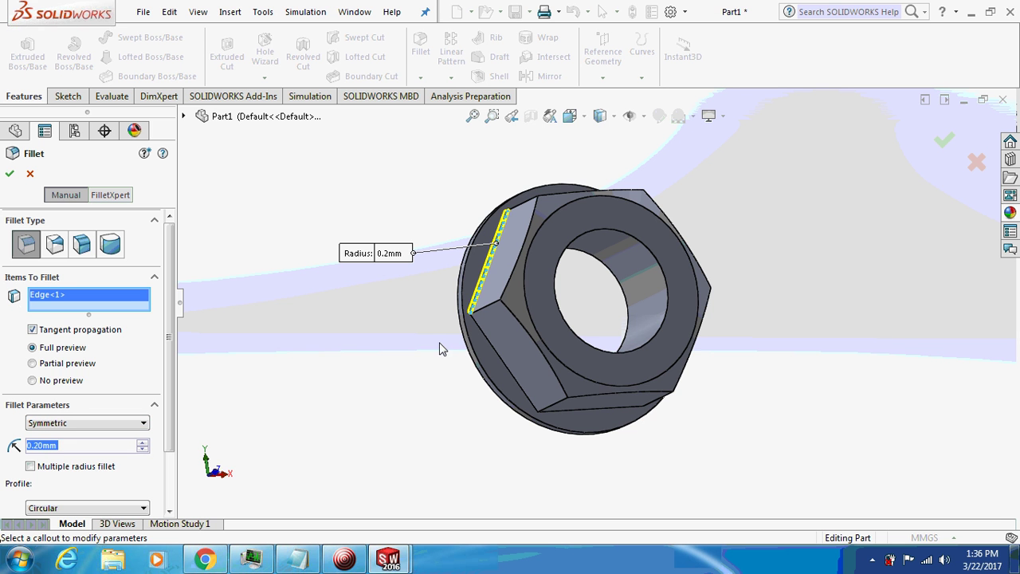
click(502, 366)
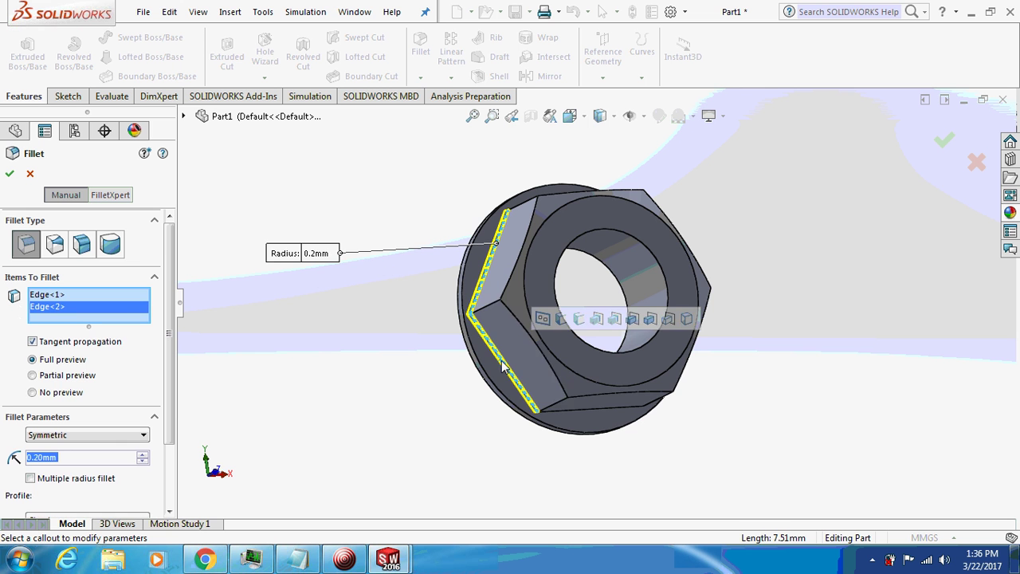
click(585, 411)
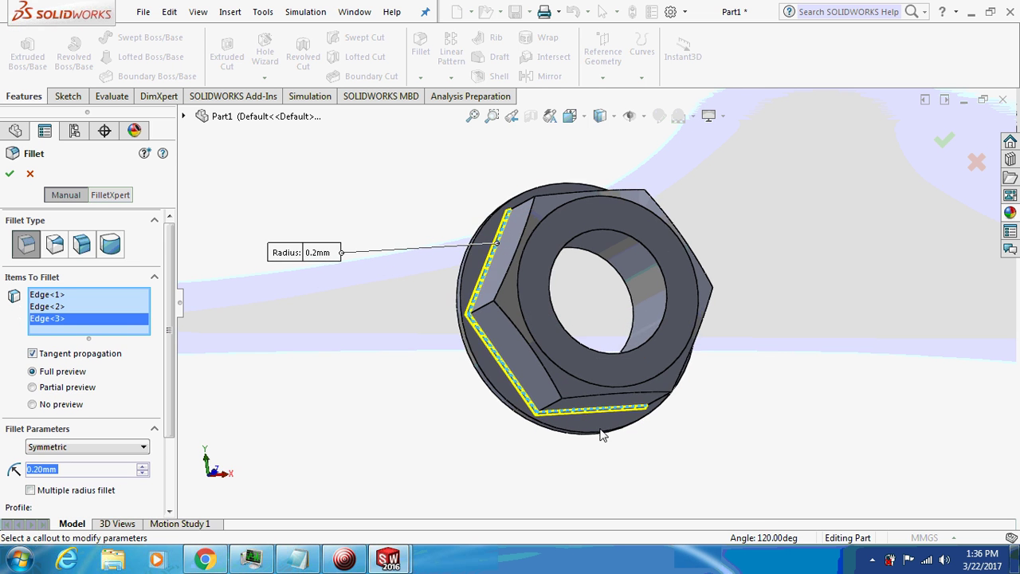
Add two more hex edges and the flange face, then confirm Fillet1
middle_drag(602, 434, 546, 423)
click(706, 301)
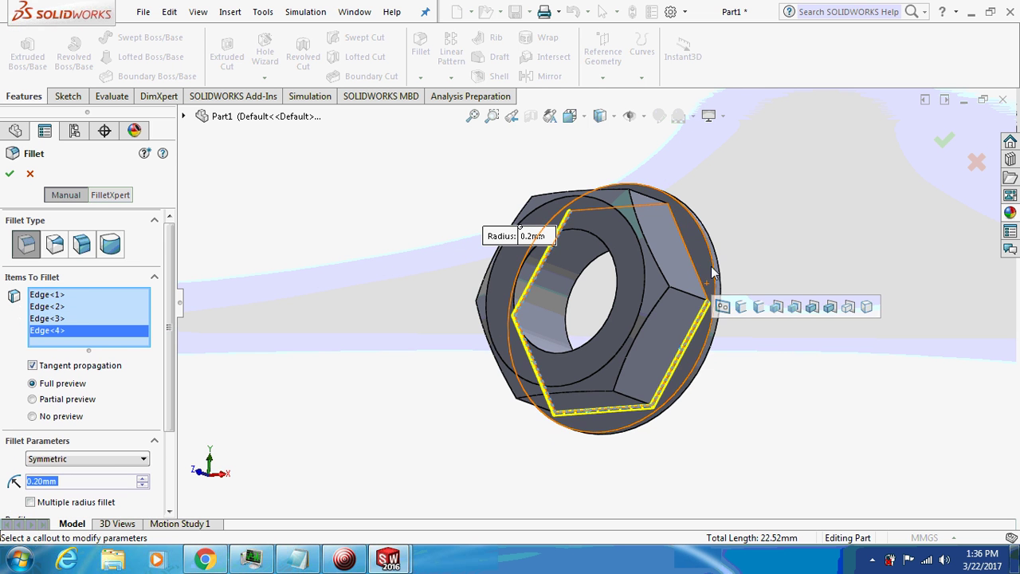
click(701, 271)
middle_drag(709, 211, 649, 243)
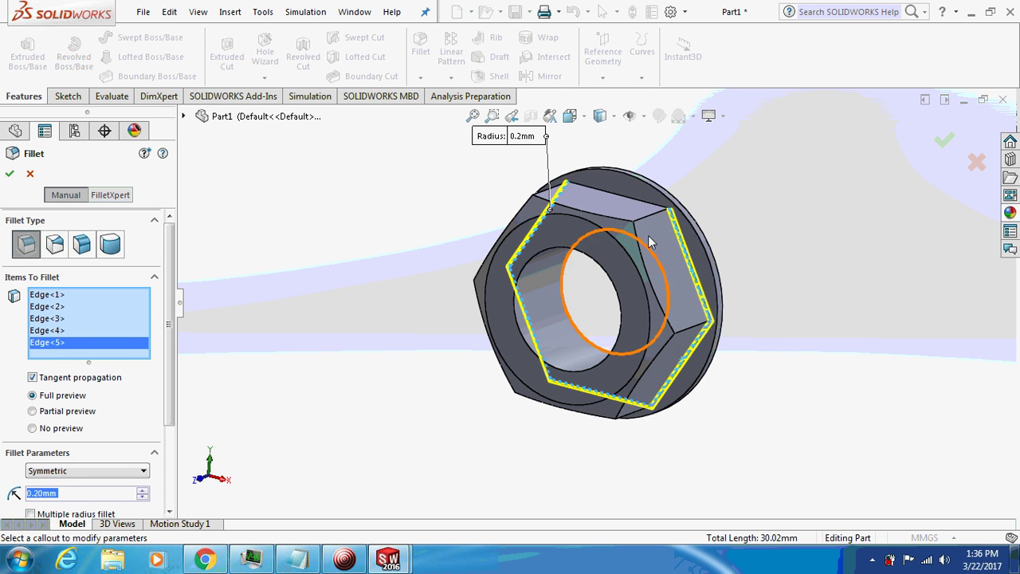
click(642, 196)
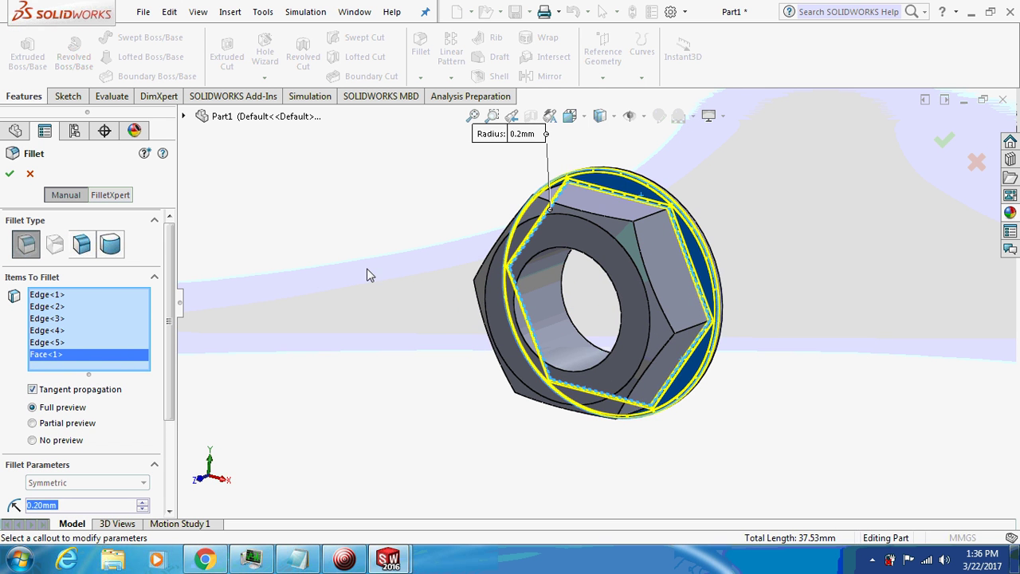
middle_drag(368, 275, 438, 251)
click(9, 172)
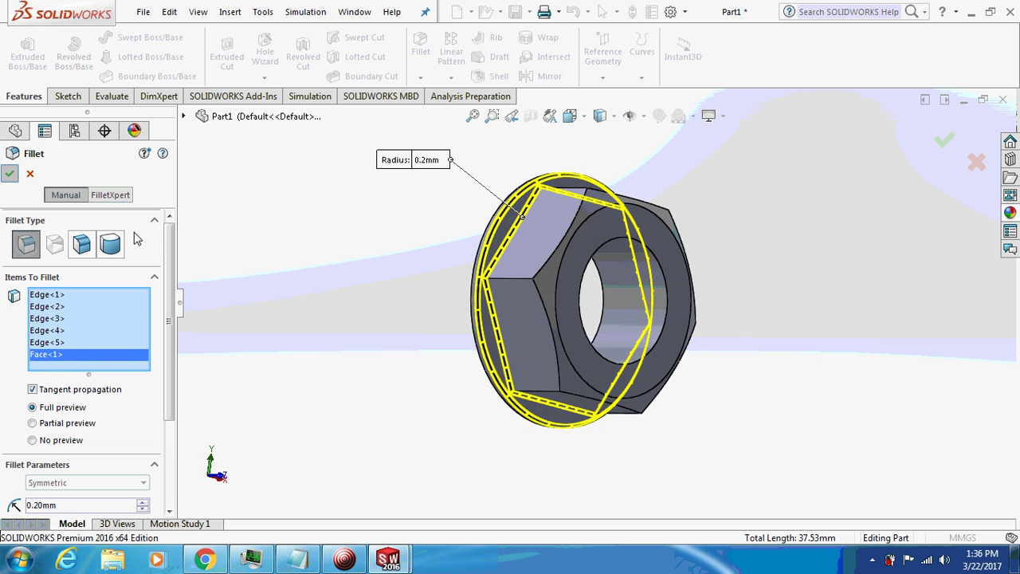
middle_drag(243, 264, 466, 271)
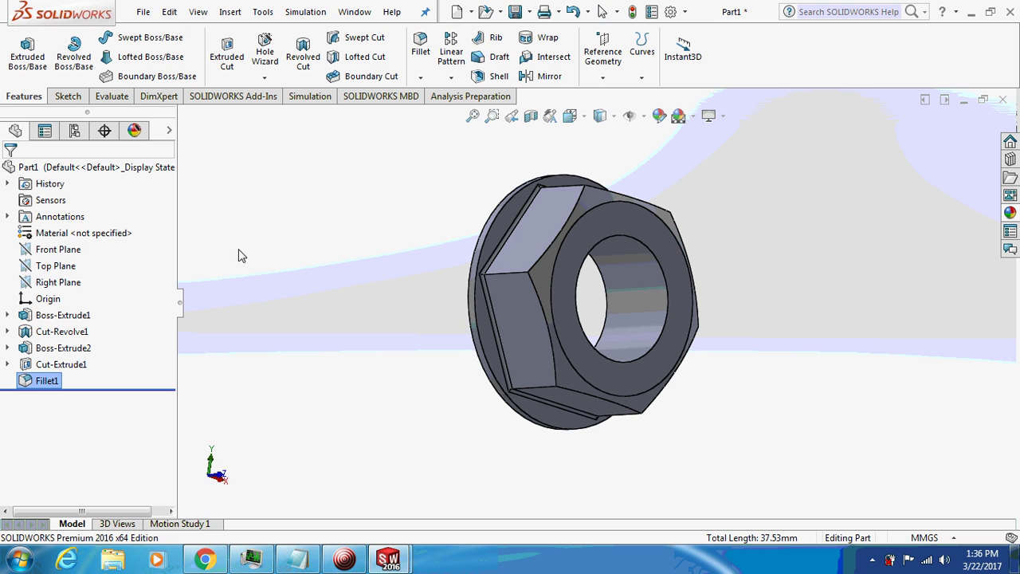
Apply a 10 mm Up to Next cosmetic thread to the hole's circular edge
click(636, 265)
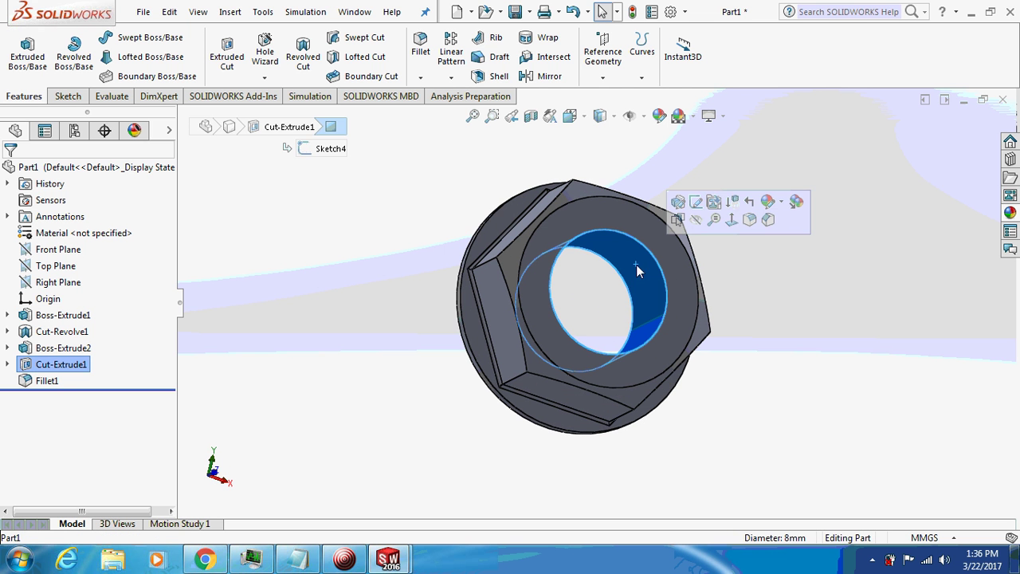
click(230, 13)
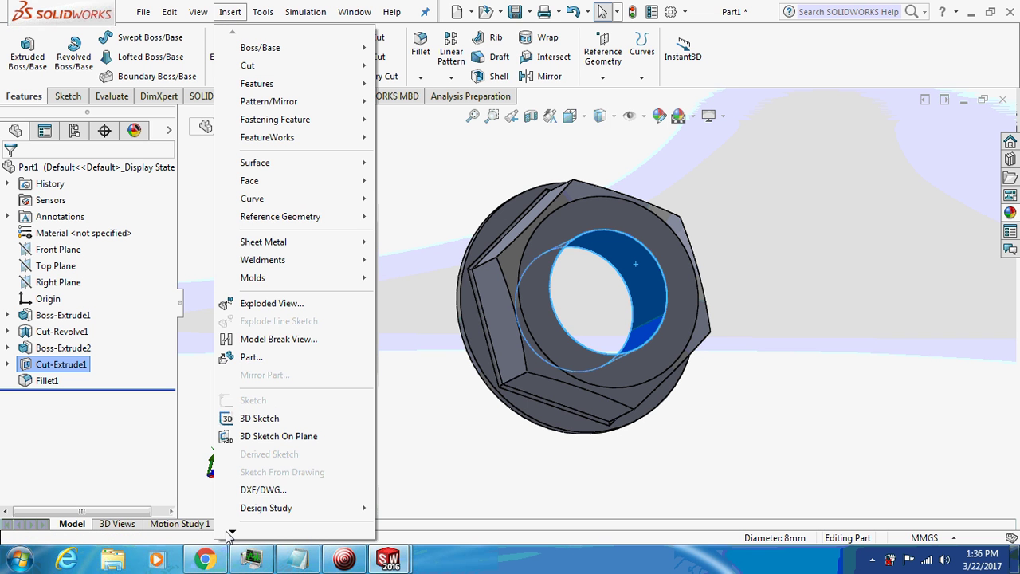
mouse_move(264, 461)
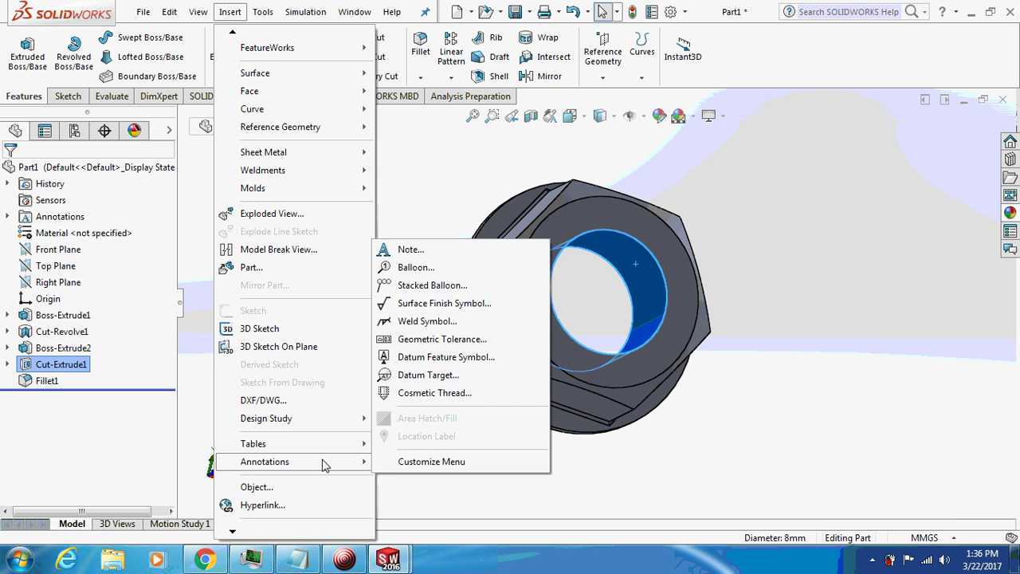
click(460, 394)
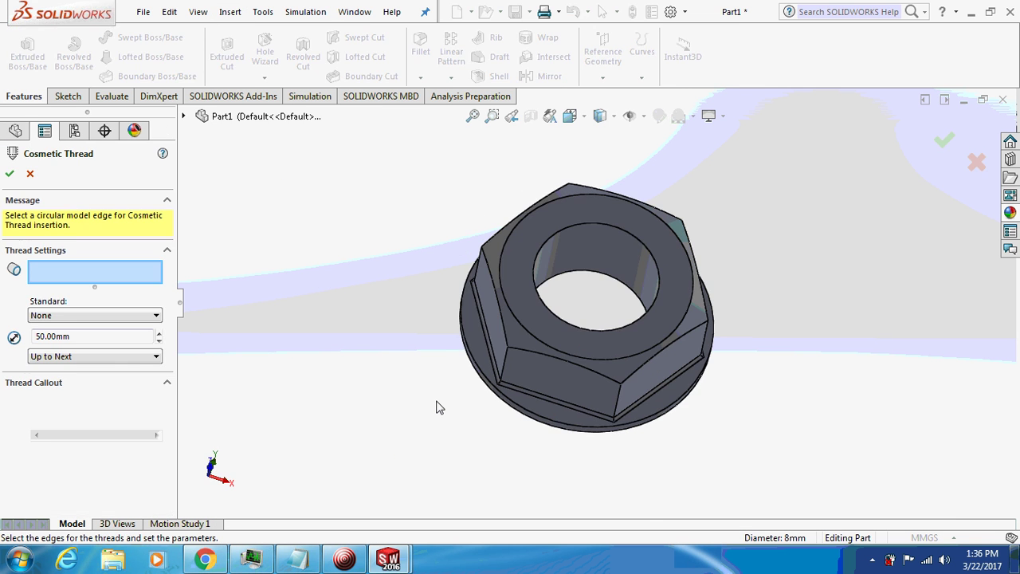
click(581, 226)
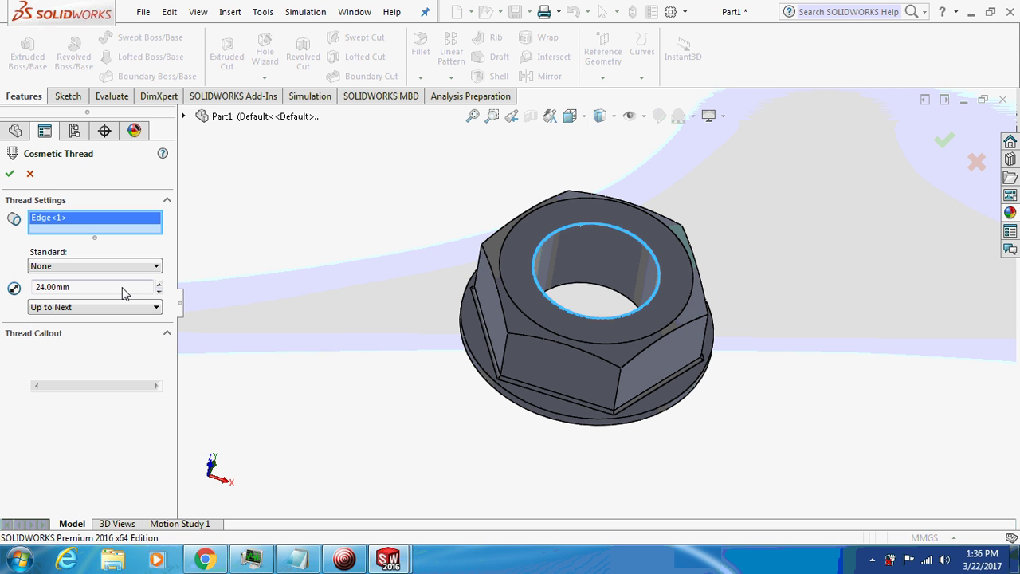
drag(85, 291, 3, 298)
text(10)
click(9, 173)
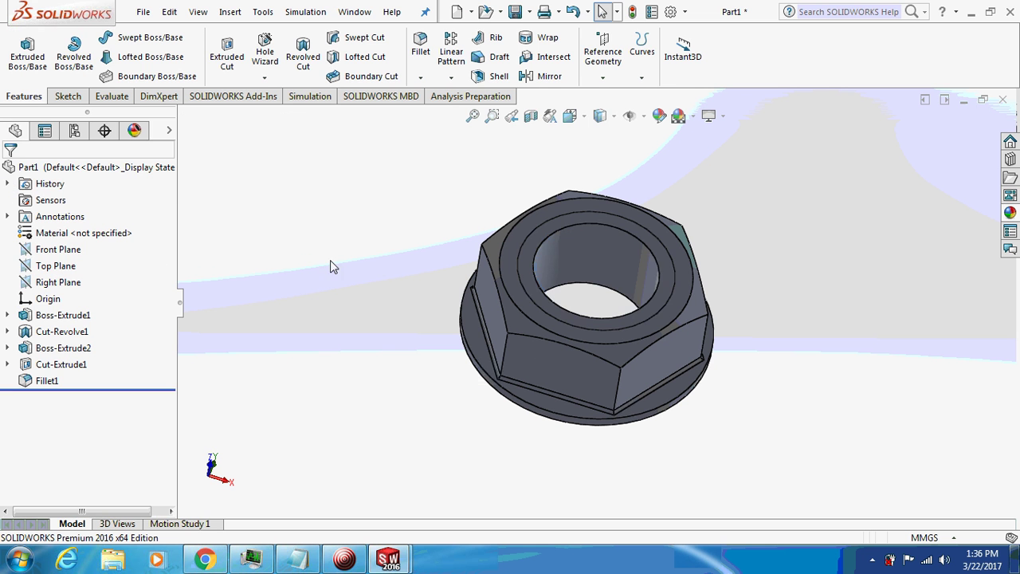
Enable Shaded cosmetic threads under Document Properties > Detailing
click(670, 15)
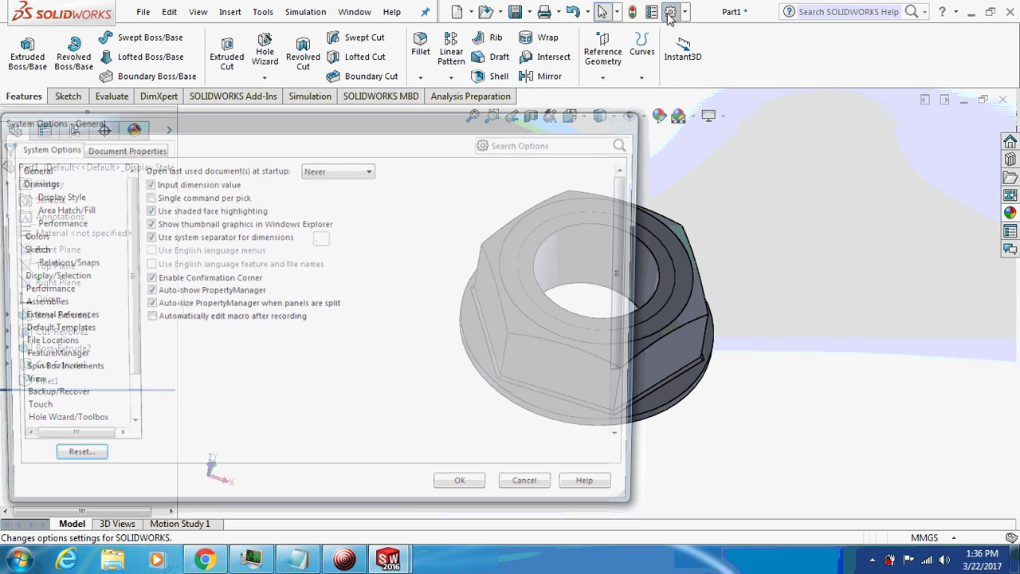
click(105, 149)
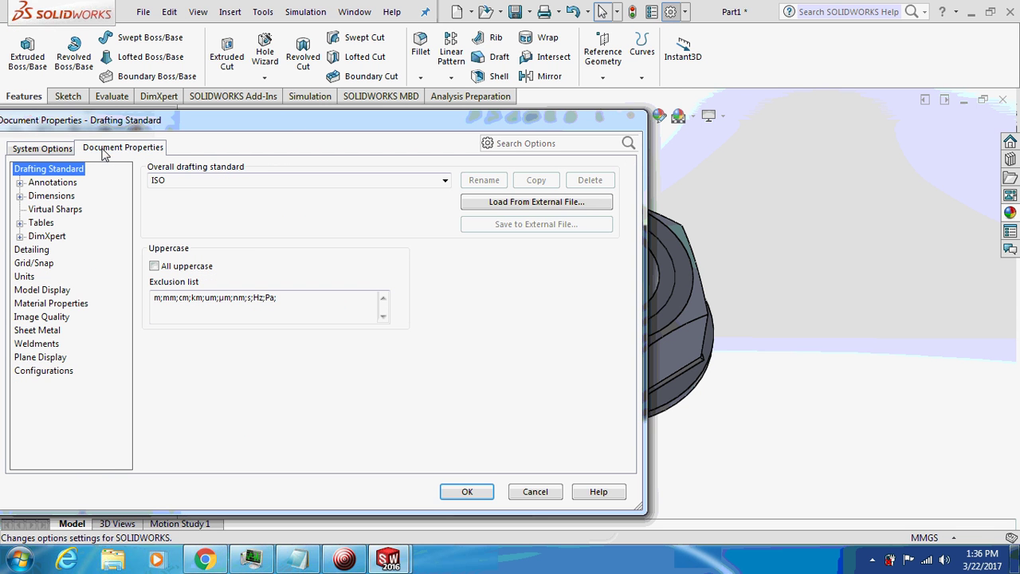
click(32, 250)
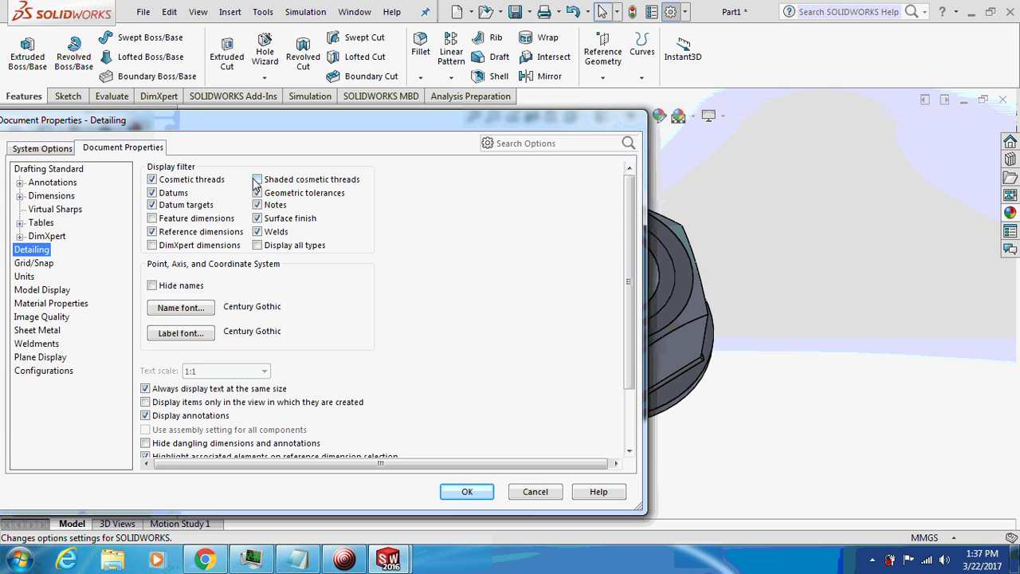
click(257, 180)
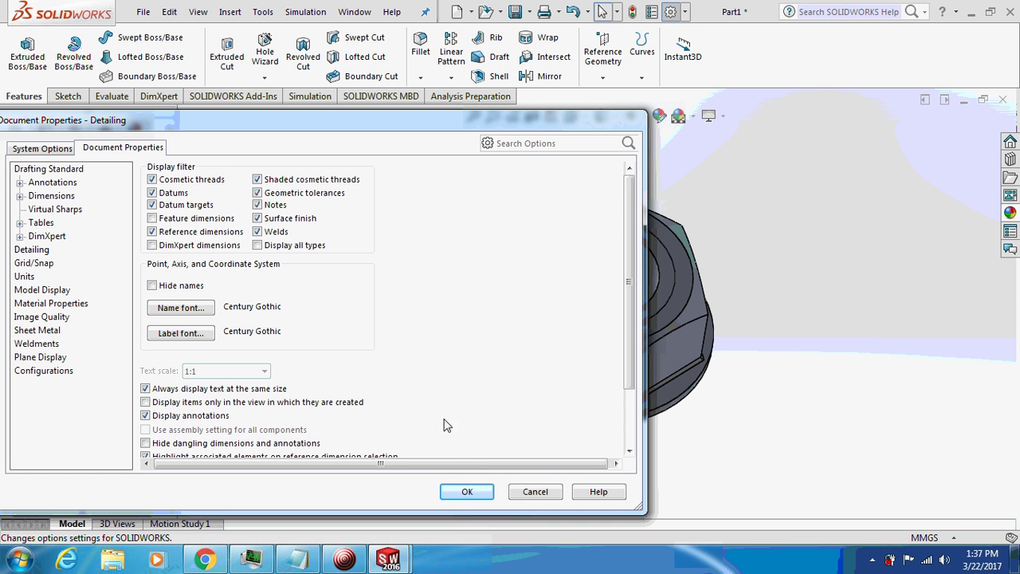
click(467, 490)
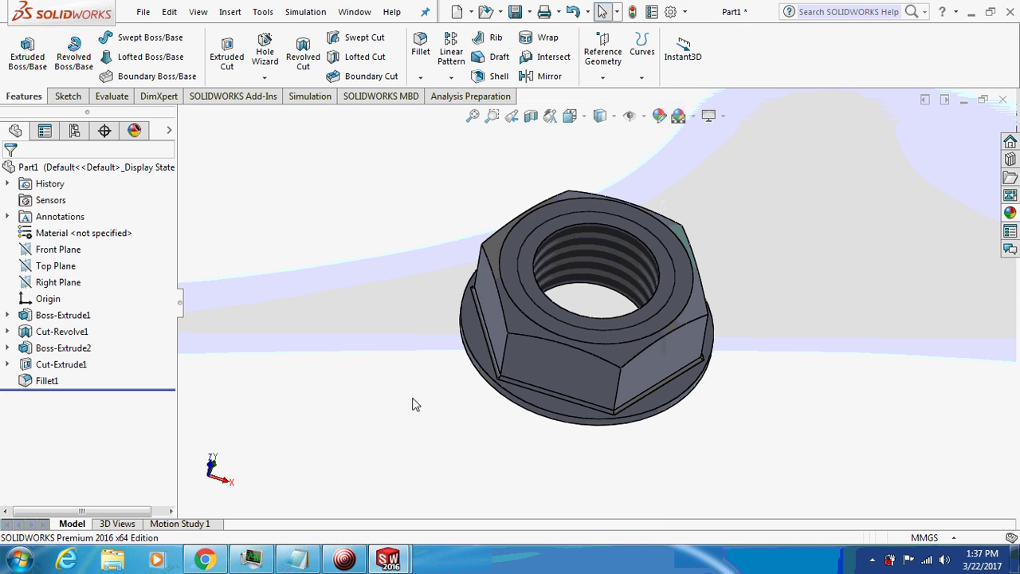
mouse_move(412, 405)
middle_down()
mouse_move(363, 269)
mouse_move(335, 262)
mouse_move(412, 287)
mouse_move(408, 309)
middle_up()
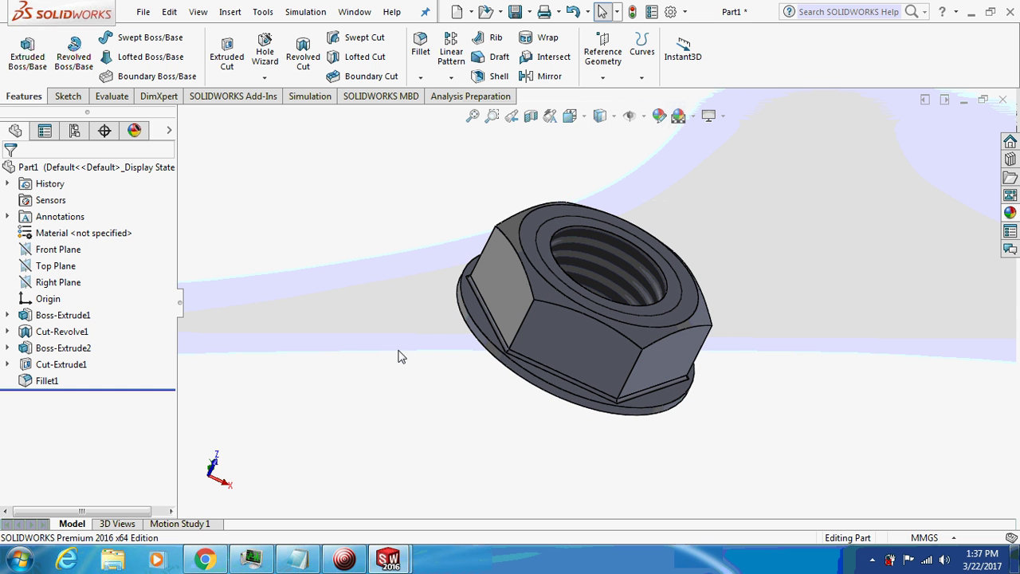
click(345, 558)
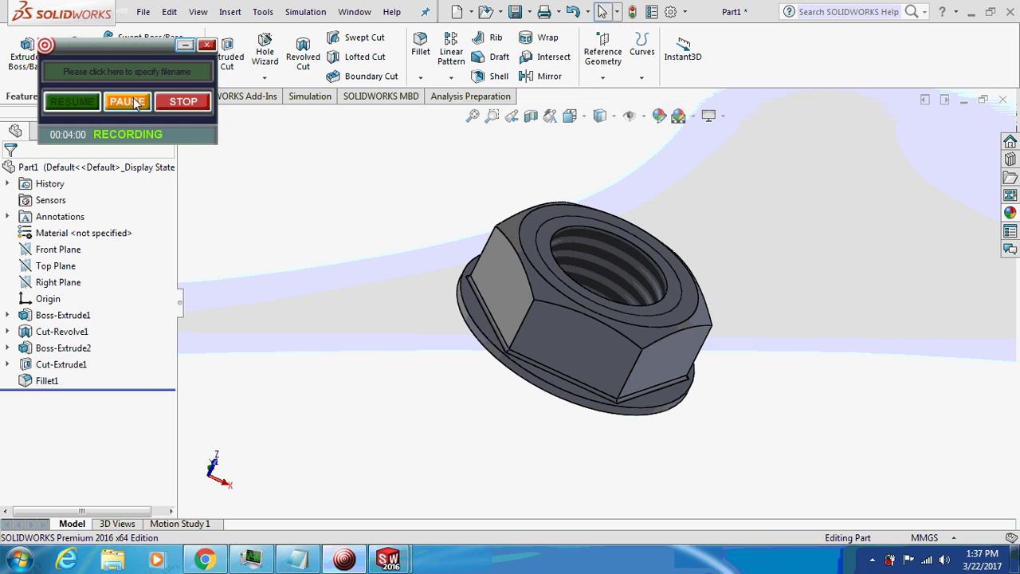